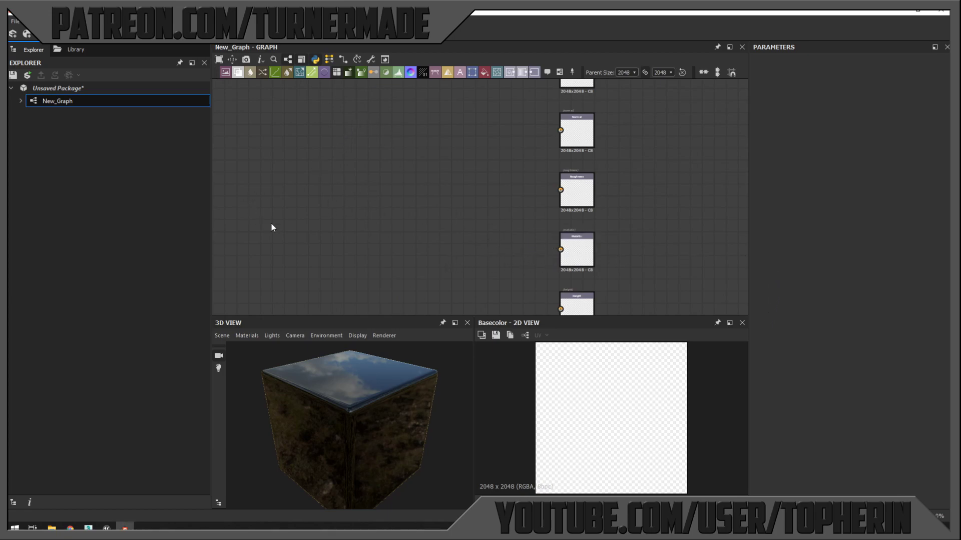
# - Switch the left panel from the Explorer to the node Library
pyautogui.click(74, 49)
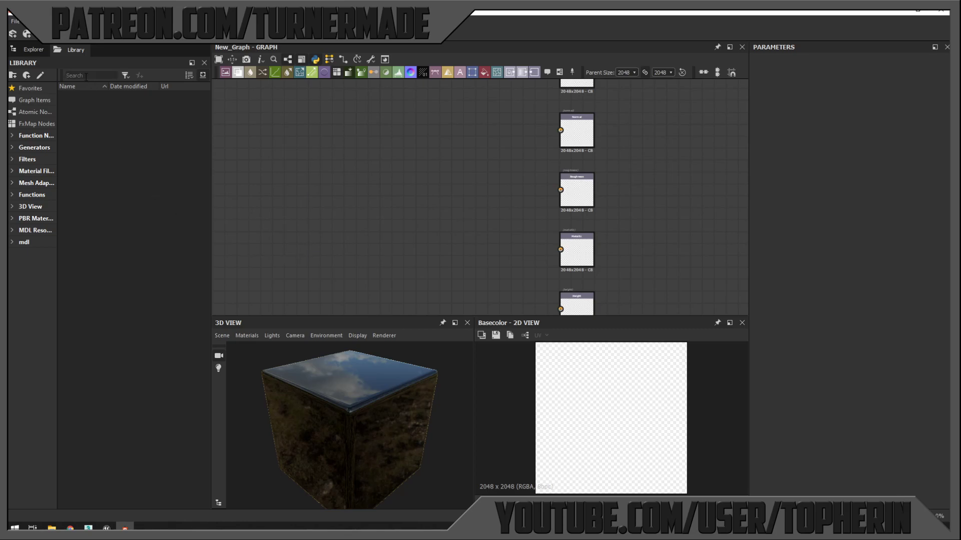
# - Search the library for 'noise' and add BnW Spots 1 and BnW Spots 3 nodes
pyautogui.write('noise')
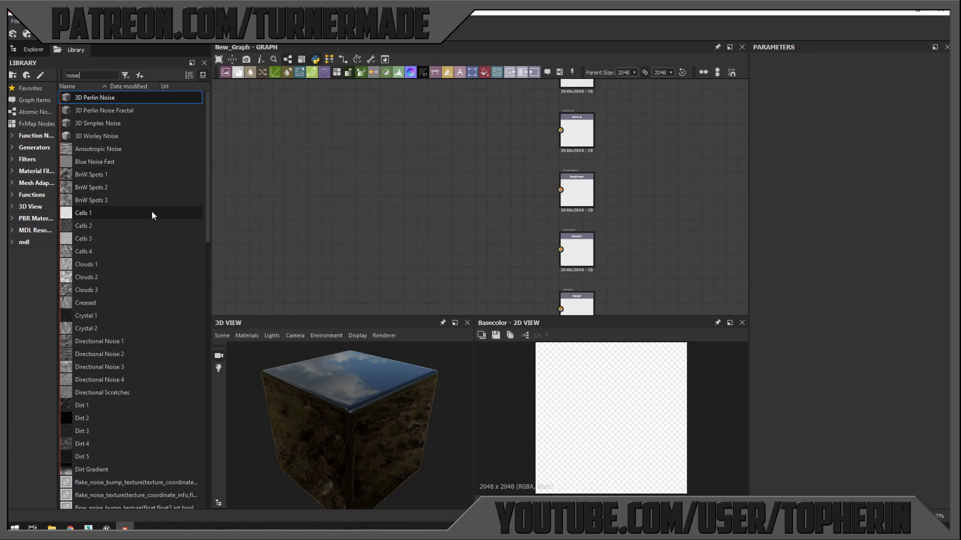
pyautogui.moveTo(83, 176); pyautogui.dragTo(272, 163)
pyautogui.scroll(5, 607, 410)
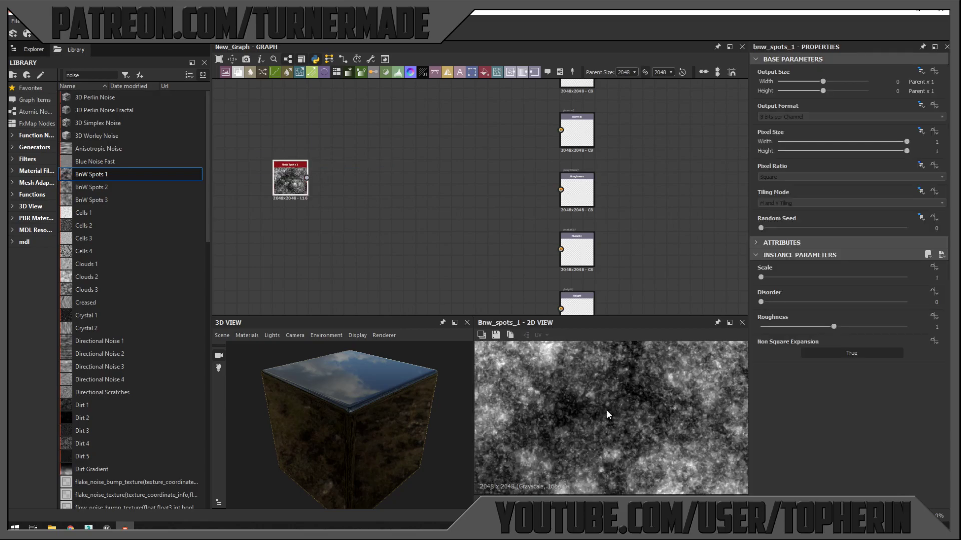
pyautogui.scroll(-5, 617, 387)
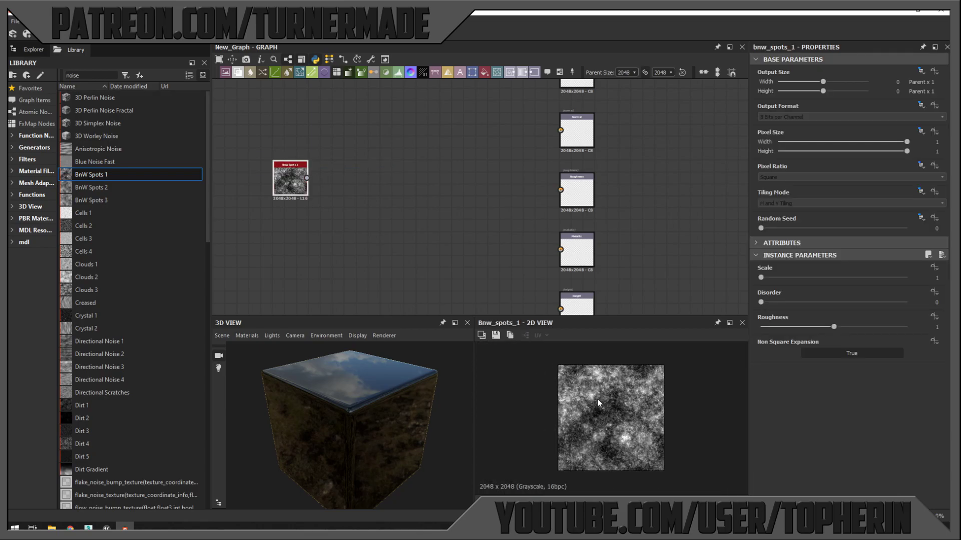
pyautogui.scroll(2, 605, 404)
pyautogui.moveTo(90, 200); pyautogui.dragTo(287, 241)
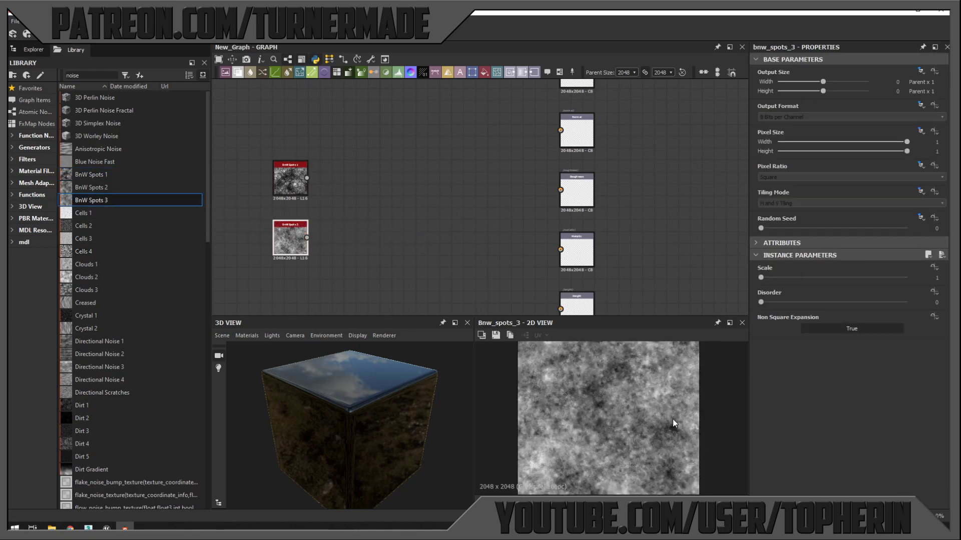
pyautogui.scroll(3, 614, 406)
pyautogui.scroll(-2, 621, 403)
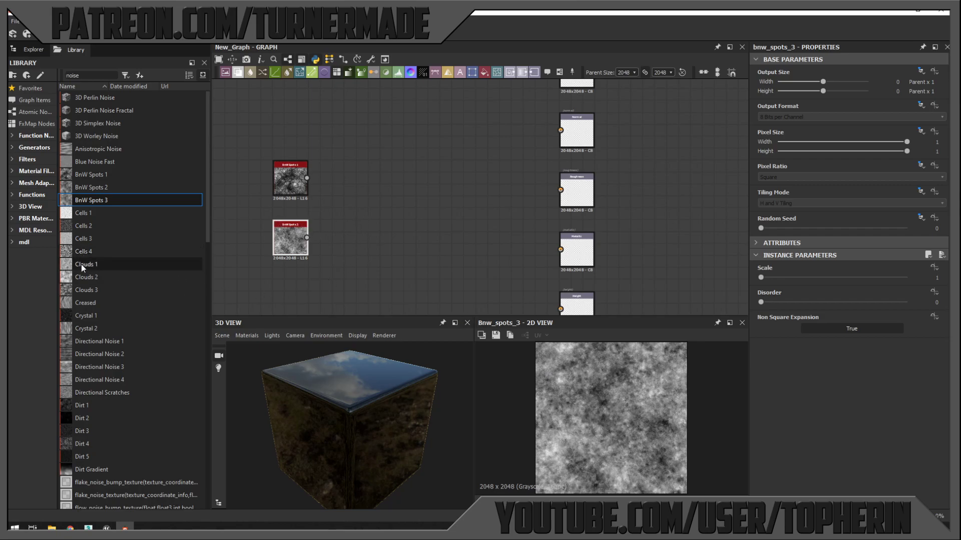
# - Add Clouds 2 and Clouds 3 noise nodes and spread the nodes apart
pyautogui.moveTo(82, 277); pyautogui.dragTo(349, 263)
pyautogui.scroll(3, 646, 411)
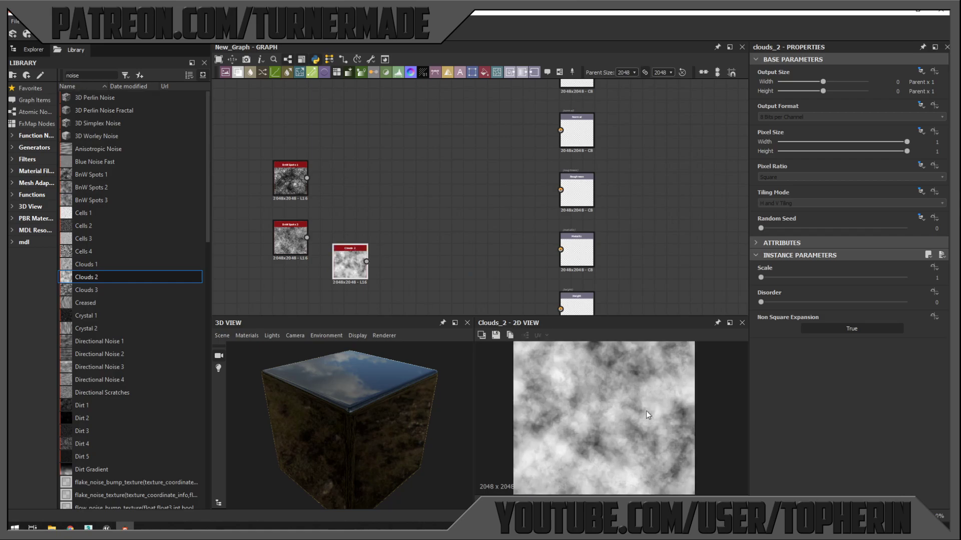
pyautogui.scroll(-3, 648, 405)
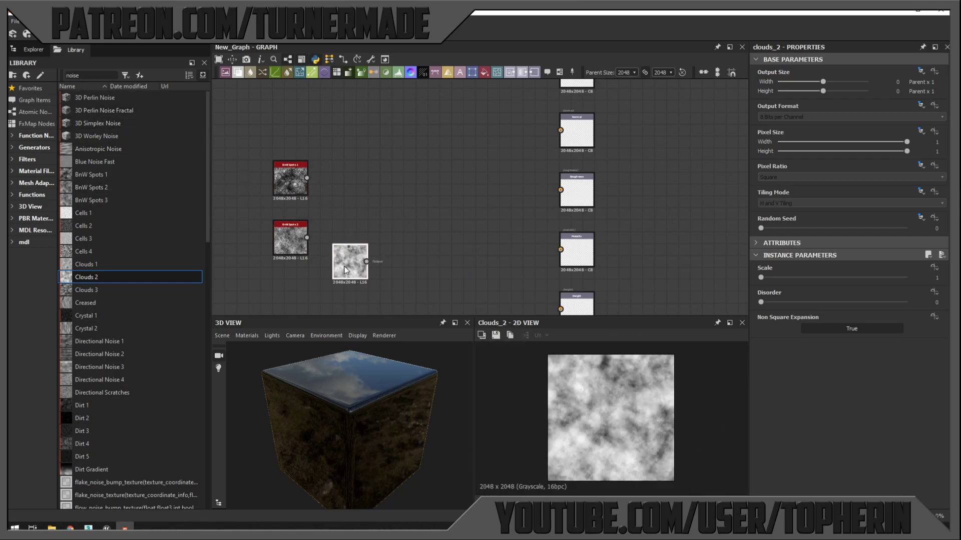
pyautogui.moveTo(349, 260); pyautogui.dragTo(338, 119)
pyautogui.moveTo(290, 239); pyautogui.dragTo(338, 239)
pyautogui.moveTo(134, 290); pyautogui.dragTo(307, 243)
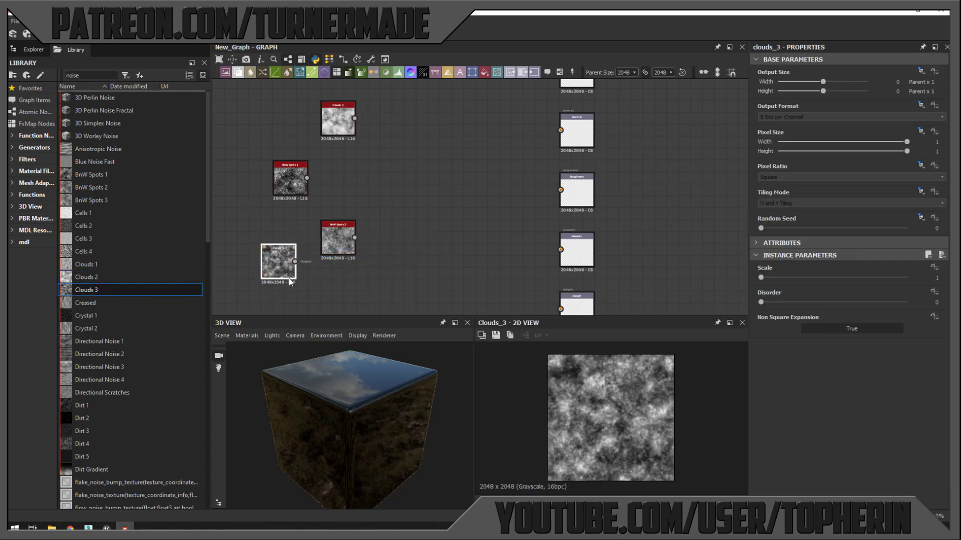
pyautogui.scroll(3, 665, 431)
# - Delete the extra BnW Spots node and stack Clouds 2, Clouds 3 and BnW Spots vertically
pyautogui.click(327, 236)
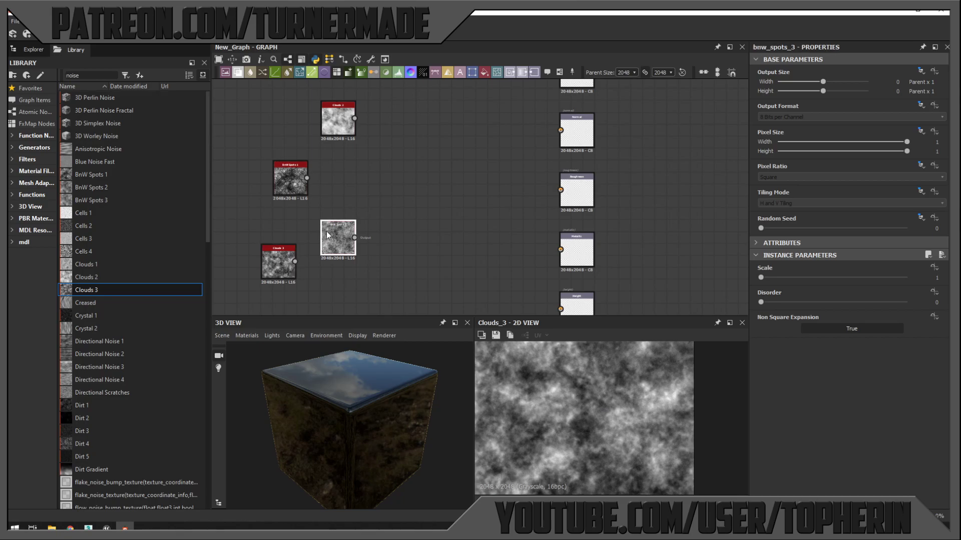
pyautogui.press('Delete')
pyautogui.moveTo(330, 123); pyautogui.dragTo(362, 240)
pyautogui.click(279, 272)
pyautogui.moveTo(280, 272); pyautogui.dragTo(269, 197)
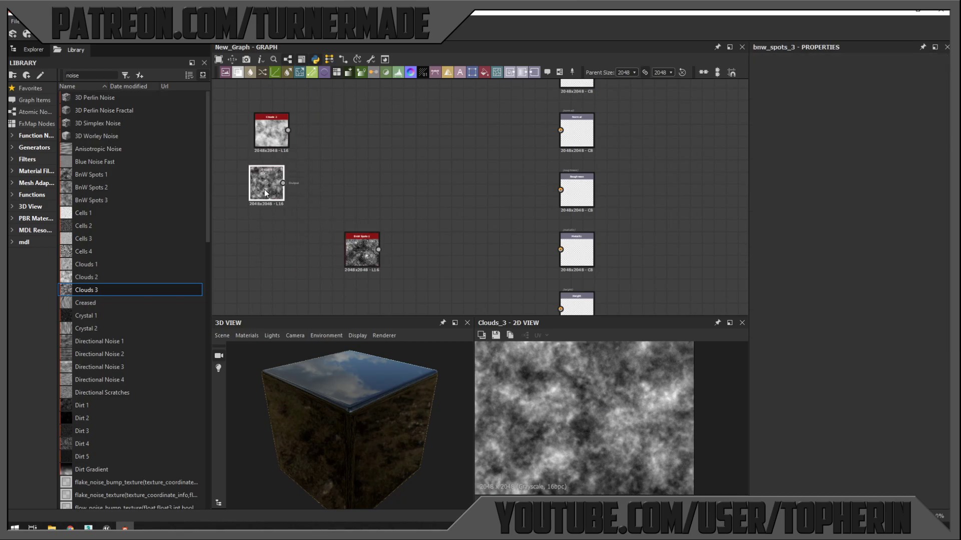
pyautogui.moveTo(265, 135); pyautogui.dragTo(260, 124)
pyautogui.moveTo(252, 191); pyautogui.dragTo(253, 174)
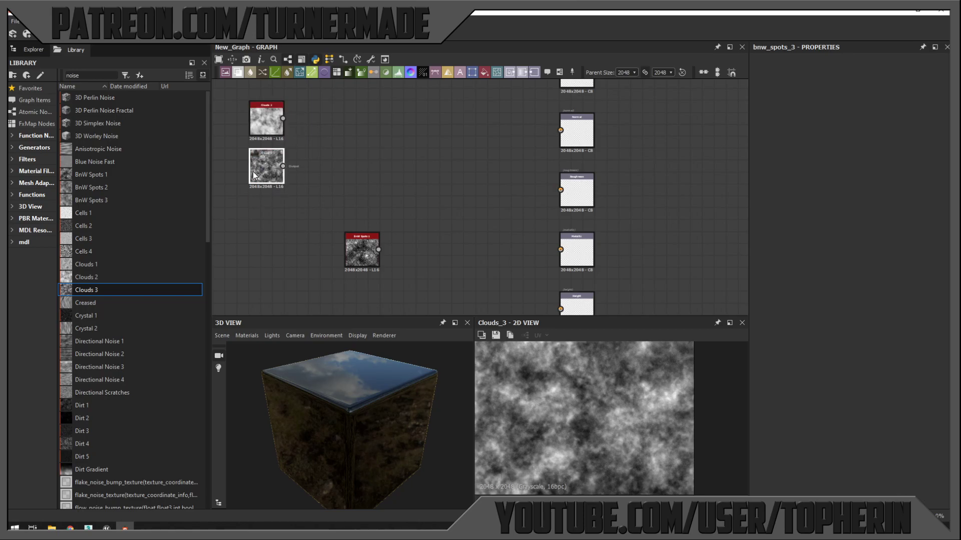
pyautogui.moveTo(361, 260); pyautogui.dragTo(265, 223)
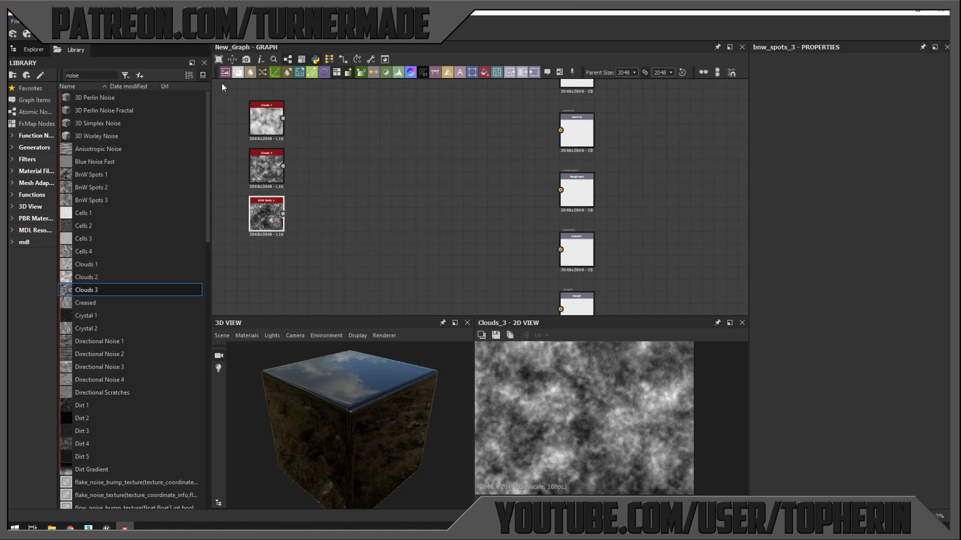
# - Add a Blend with Clouds 2 as foreground, Clouds 3 as background, BnW Spots as opacity
pyautogui.moveTo(237, 72); pyautogui.dragTo(328, 149)
pyautogui.moveTo(283, 118); pyautogui.dragTo(310, 122)
pyautogui.moveTo(283, 165); pyautogui.dragTo(311, 130)
pyautogui.click(326, 132)
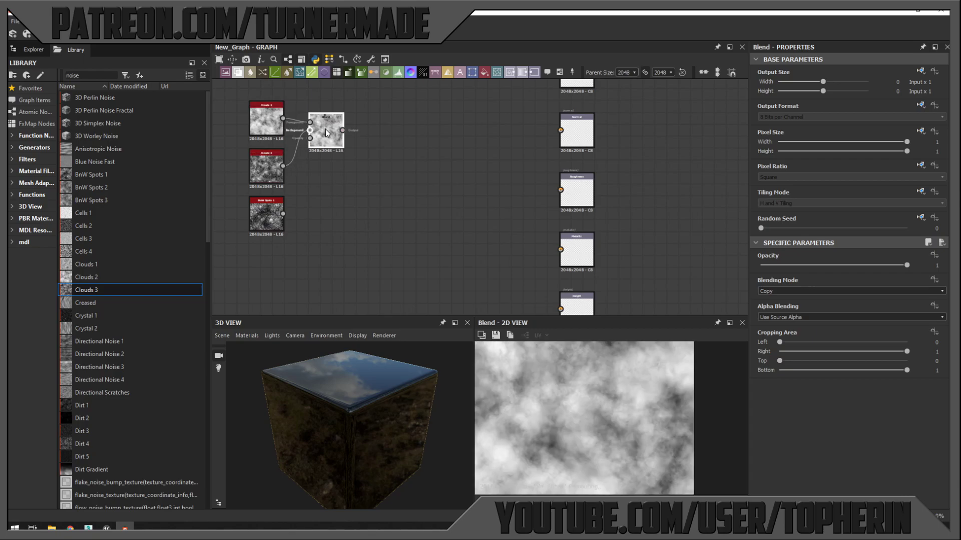
pyautogui.moveTo(283, 213); pyautogui.dragTo(310, 139)
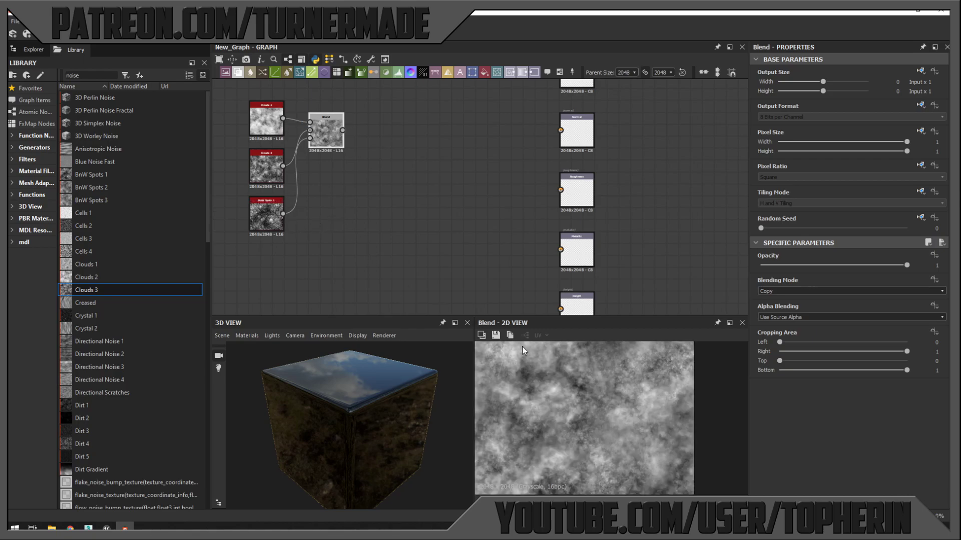
pyautogui.scroll(1, 614, 410)
pyautogui.scroll(-1, 657, 403)
pyautogui.moveTo(318, 130); pyautogui.dragTo(320, 165)
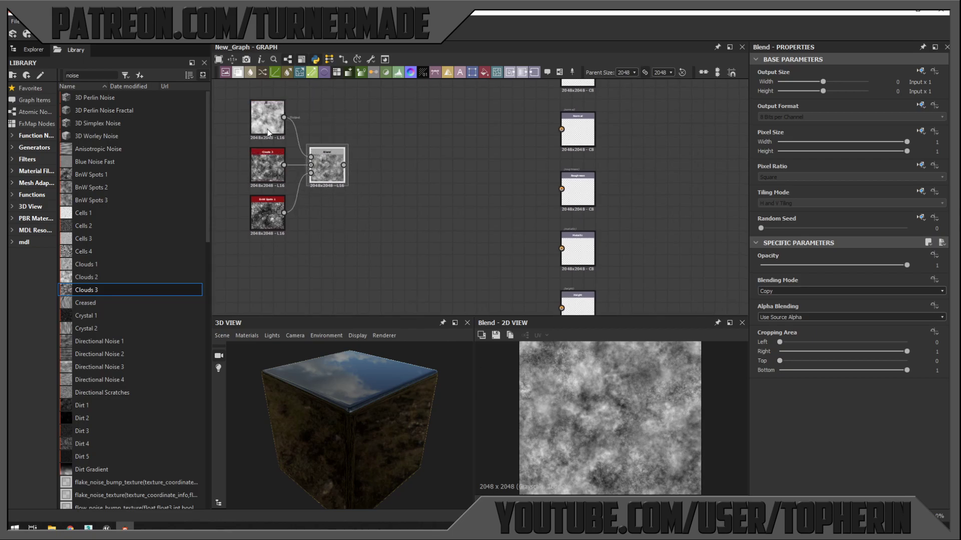
pyautogui.scroll(-1, 581, 379)
pyautogui.scroll(4, 627, 439)
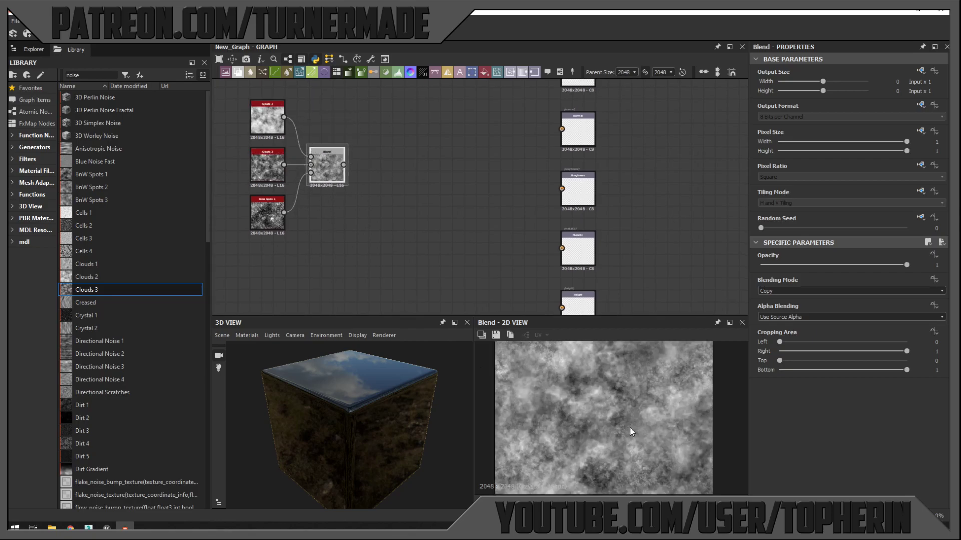
pyautogui.scroll(3, 632, 383)
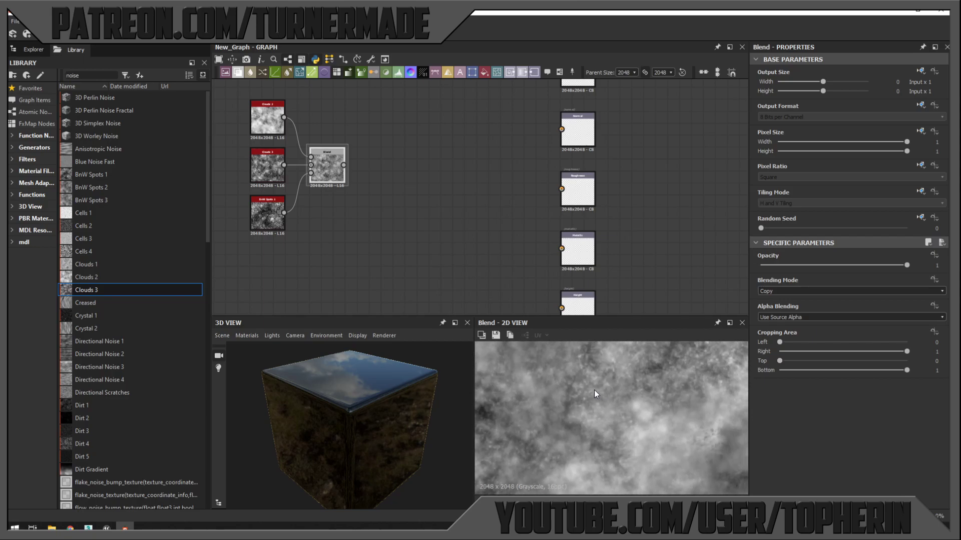
pyautogui.scroll(-3, 627, 418)
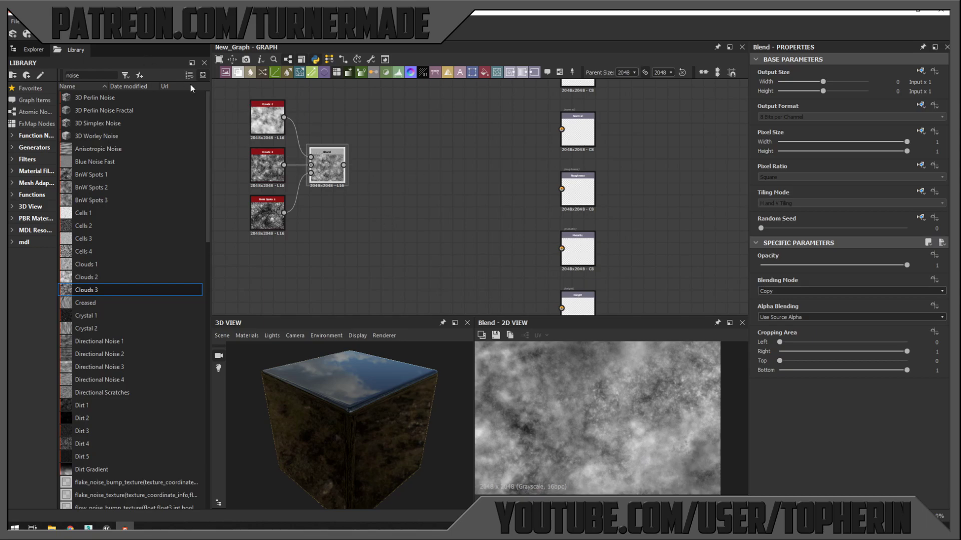
# - Search the library for 'blur' and insert a Blur HQ Grayscale after the BnW Spots noise
pyautogui.rightClick(364, 92)
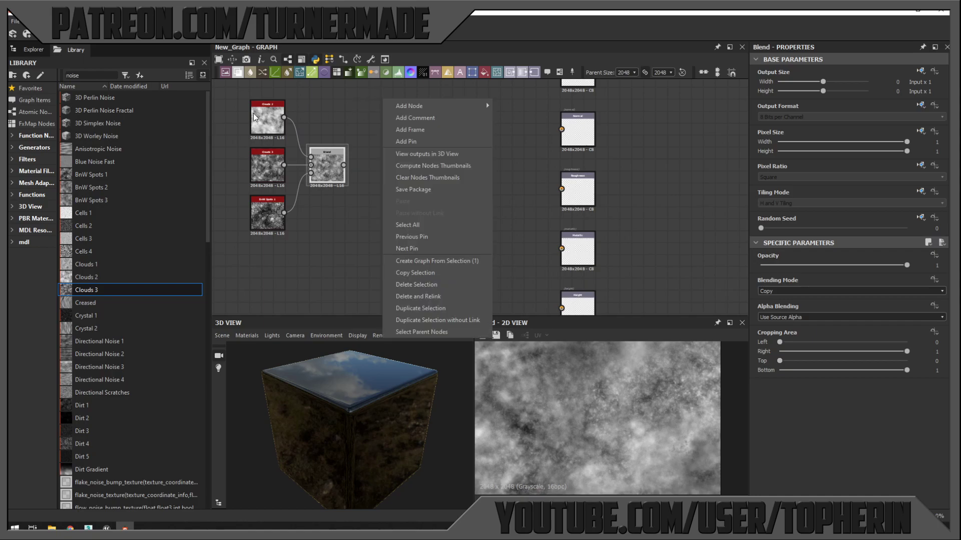
pyautogui.click(91, 75)
pyautogui.hotkey('ctrl', 'a')
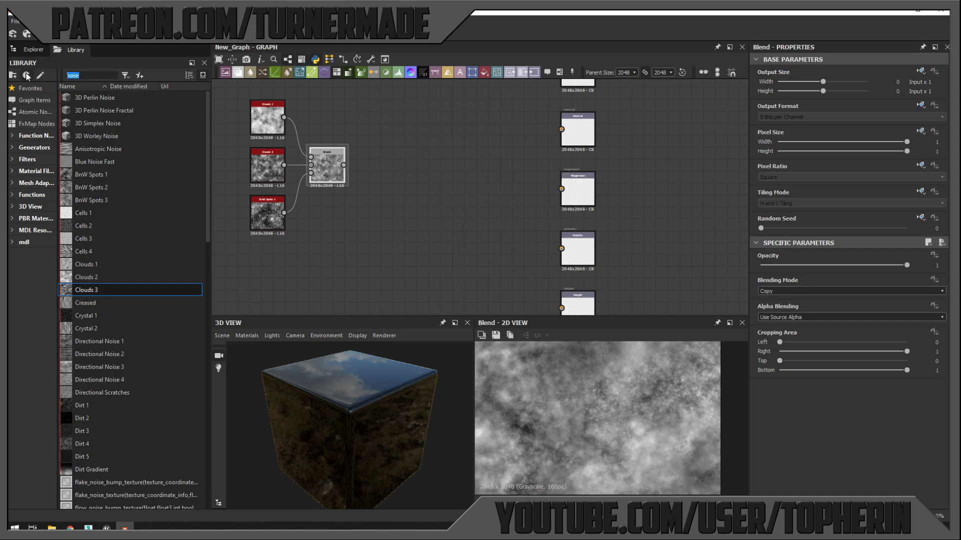
pyautogui.write('blur')
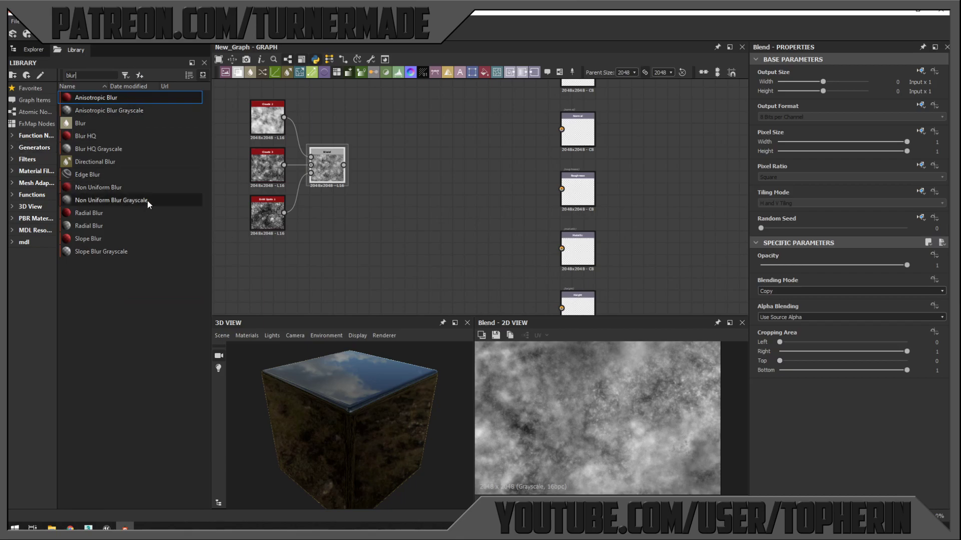
pyautogui.moveTo(105, 149); pyautogui.dragTo(306, 231)
pyautogui.rightClick(374, 230)
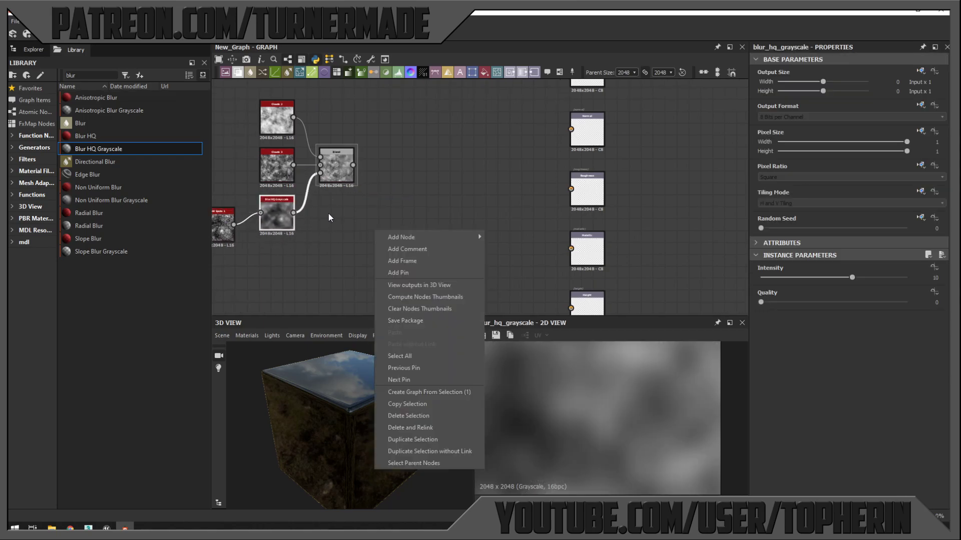
pyautogui.moveTo(328, 216); pyautogui.dragTo(407, 227, button='middle')
pyautogui.moveTo(295, 235); pyautogui.dragTo(309, 224)
pyautogui.doubleClick(417, 176)
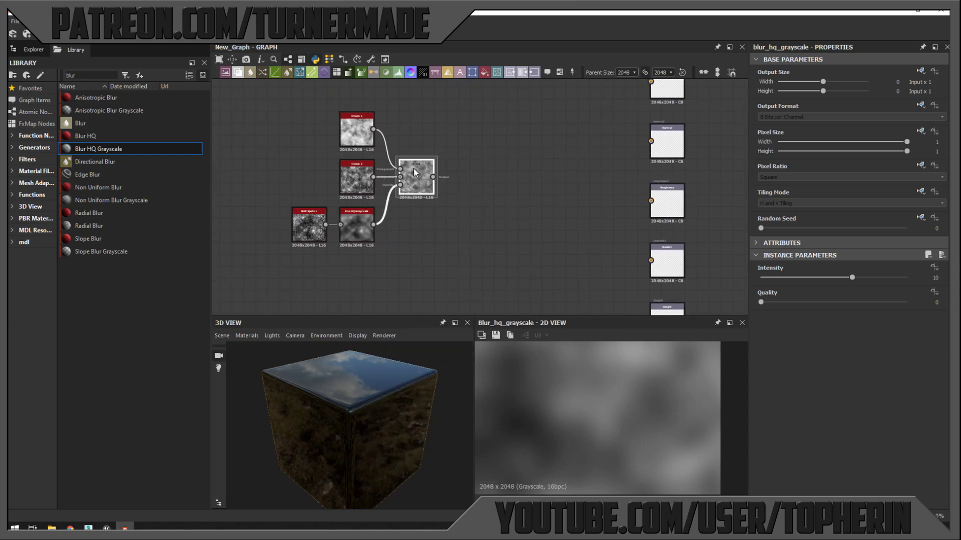
# - Set the Blur HQ Grayscale quality to 1 and intensity to about 1.13
pyautogui.click(349, 228)
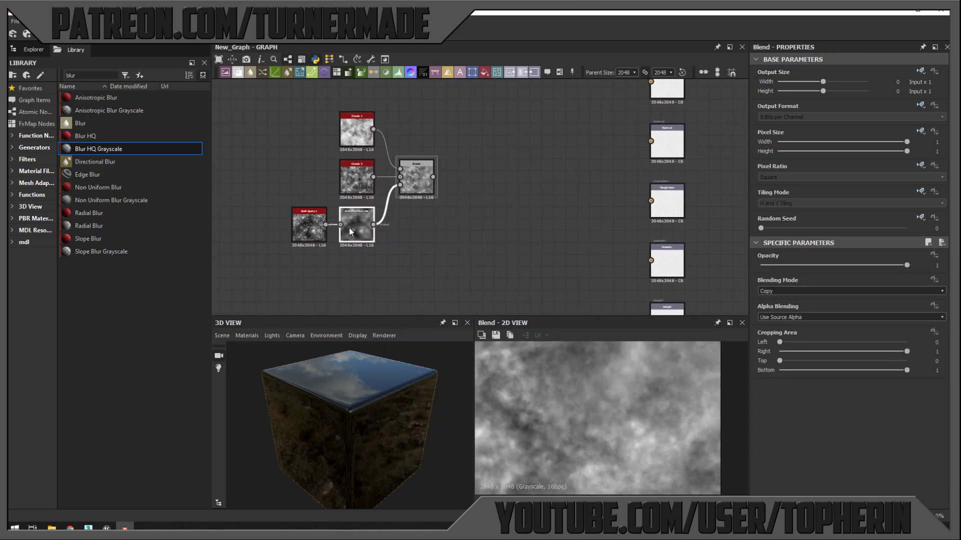
pyautogui.moveTo(769, 301); pyautogui.dragTo(907, 302)
pyautogui.moveTo(851, 276); pyautogui.dragTo(770, 278)
pyautogui.scroll(-2, 623, 389)
pyautogui.scroll(2, 559, 408)
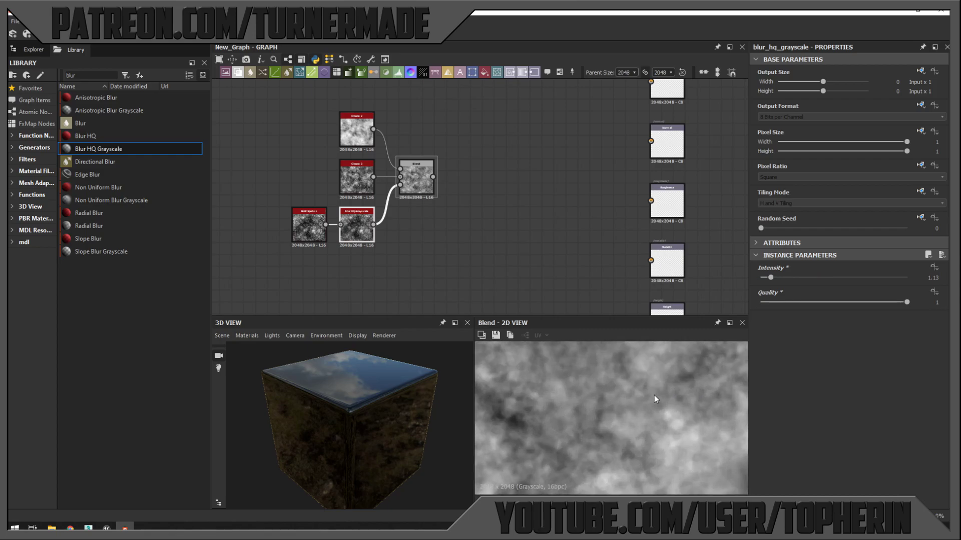
pyautogui.scroll(-1, 653, 396)
pyautogui.scroll(-1, 629, 431)
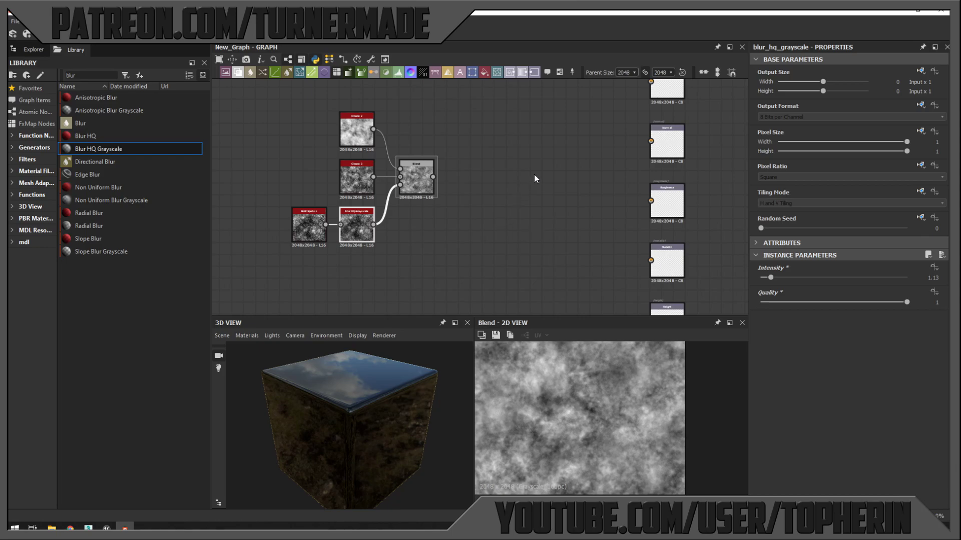
# - Add a Normal node after the Blend and connect it to the normal output
pyautogui.click(410, 73)
pyautogui.moveTo(433, 177); pyautogui.dragTo(650, 141)
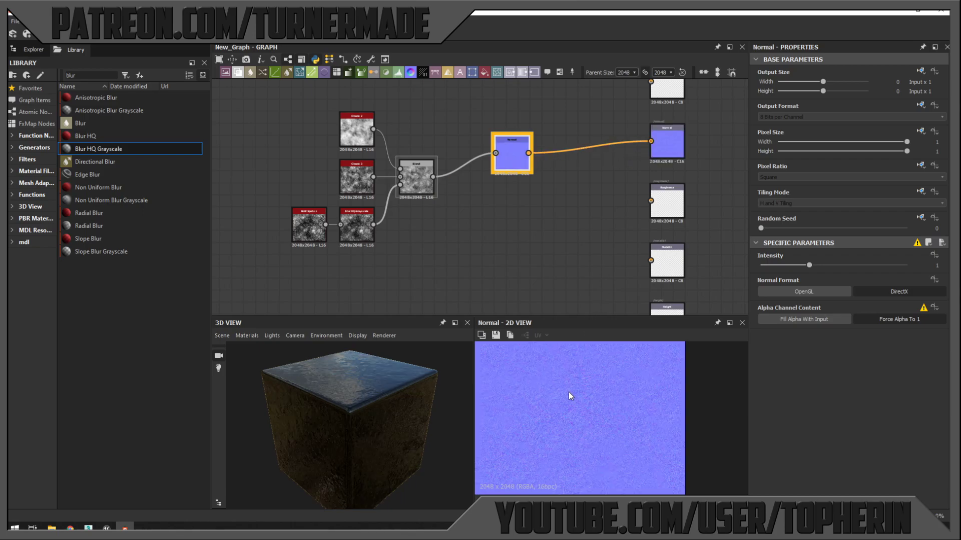
pyautogui.scroll(8, 568, 391)
pyautogui.scroll(10, 355, 409)
pyautogui.moveTo(371, 398); pyautogui.dragTo(310, 429)
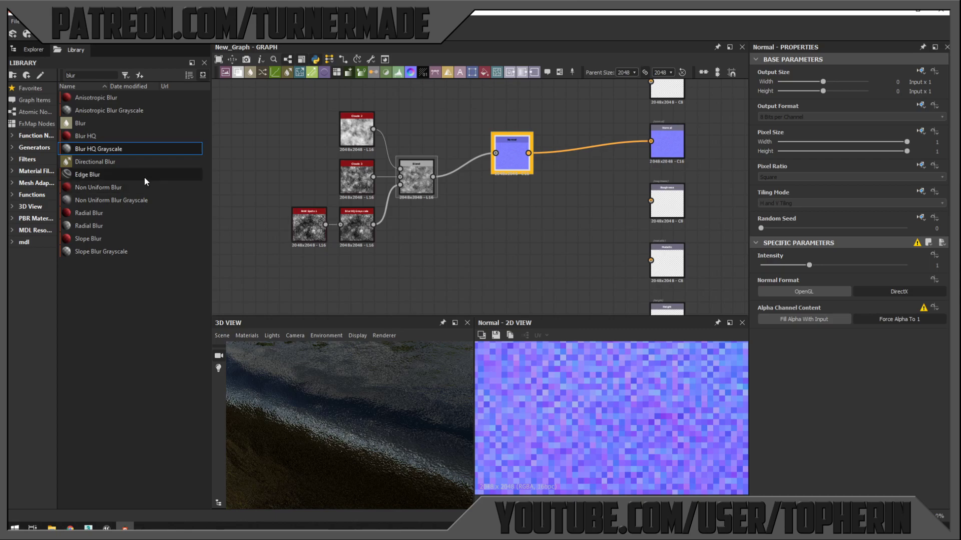
# - Insert a Blur HQ Grayscale between Blend and Normal with intensity 0.75
pyautogui.moveTo(123, 149); pyautogui.dragTo(470, 211)
pyautogui.moveTo(433, 176); pyautogui.dragTo(495, 153)
pyautogui.moveTo(474, 201); pyautogui.dragTo(466, 161)
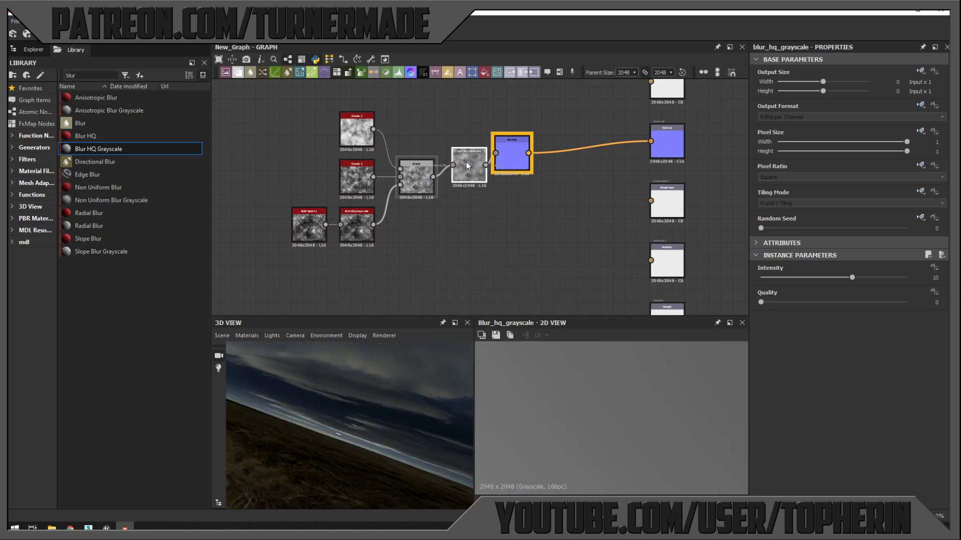
pyautogui.scroll(-5, 314, 377)
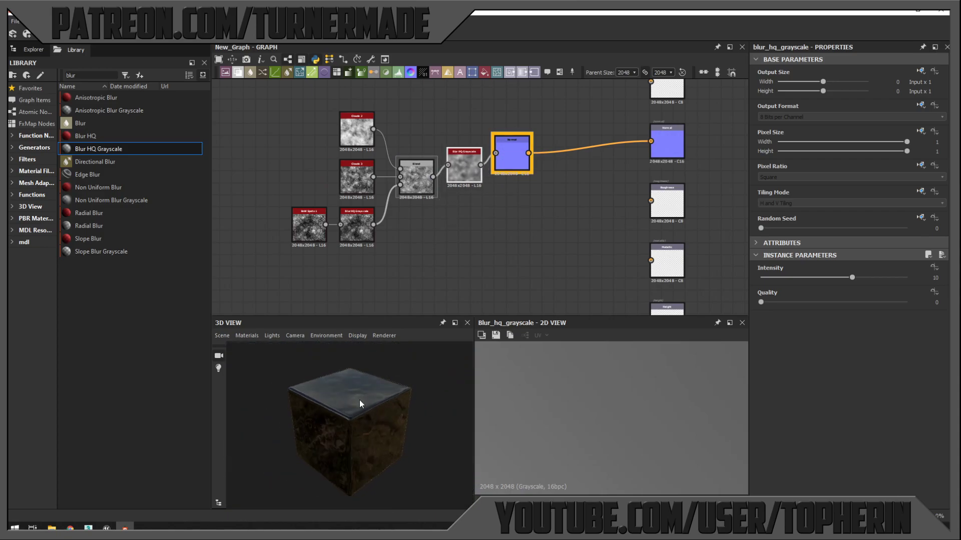
pyautogui.scroll(6, 357, 395)
pyautogui.moveTo(351, 408); pyautogui.dragTo(367, 399)
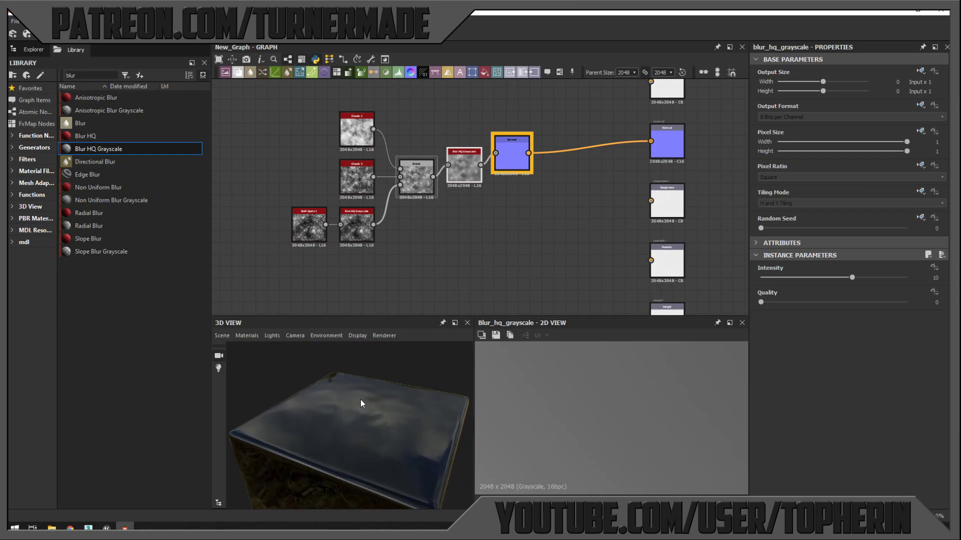
pyautogui.click(775, 277)
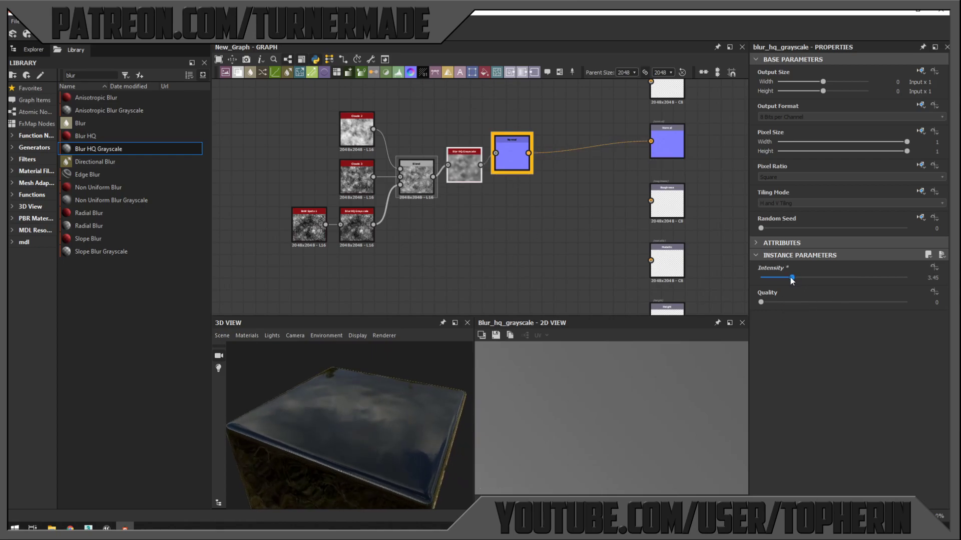
pyautogui.moveTo(776, 276); pyautogui.dragTo(776, 275)
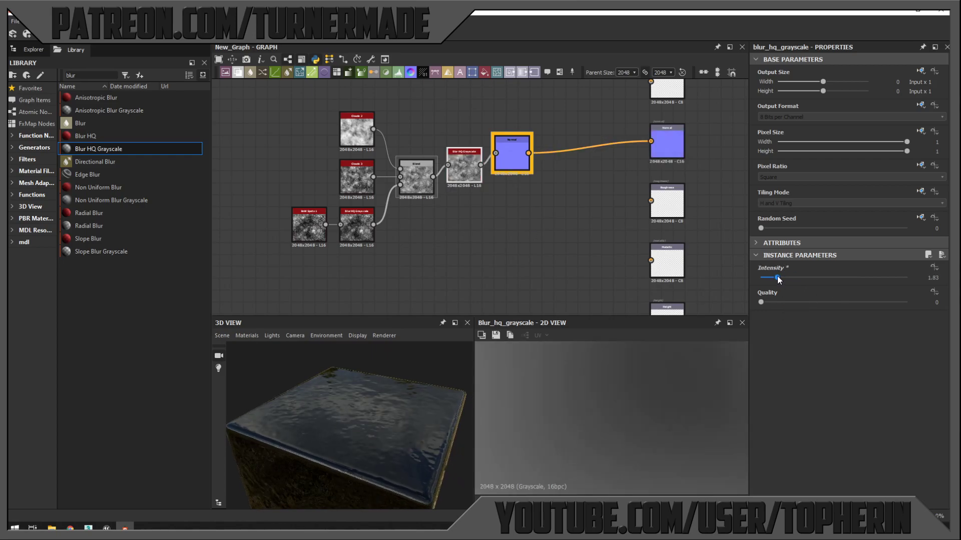
pyautogui.click(768, 276)
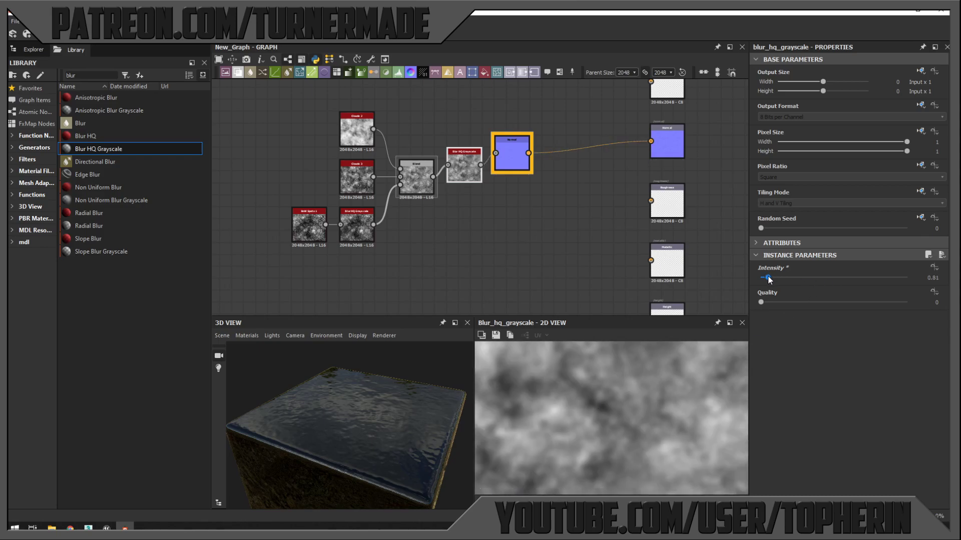
pyautogui.moveTo(380, 447); pyautogui.dragTo(407, 392)
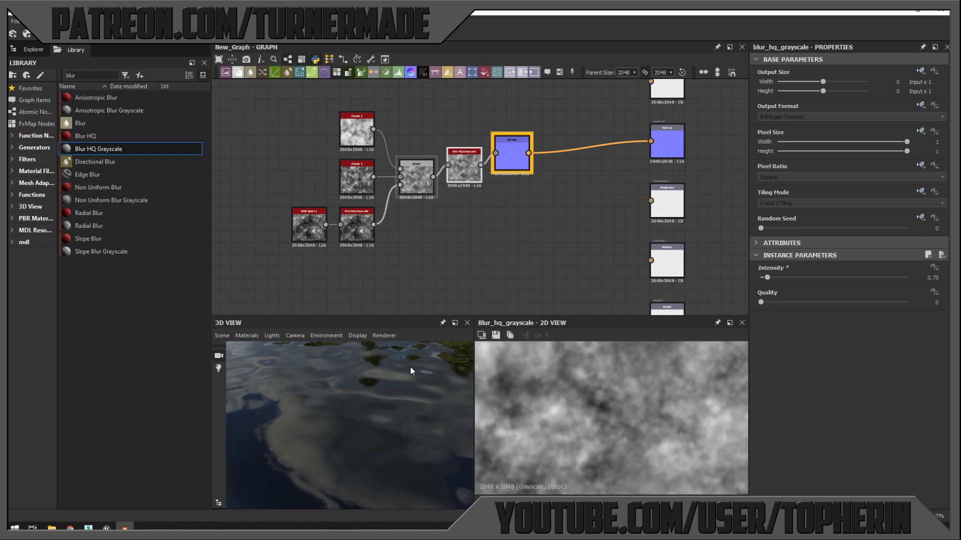
pyautogui.moveTo(513, 153); pyautogui.dragTo(620, 141)
# - Move the noise nodes down, line up the blur beside Normal, and add a Gradient Map node
pyautogui.moveTo(300, 118); pyautogui.dragTo(488, 235)
pyautogui.moveTo(455, 156); pyautogui.dragTo(455, 252)
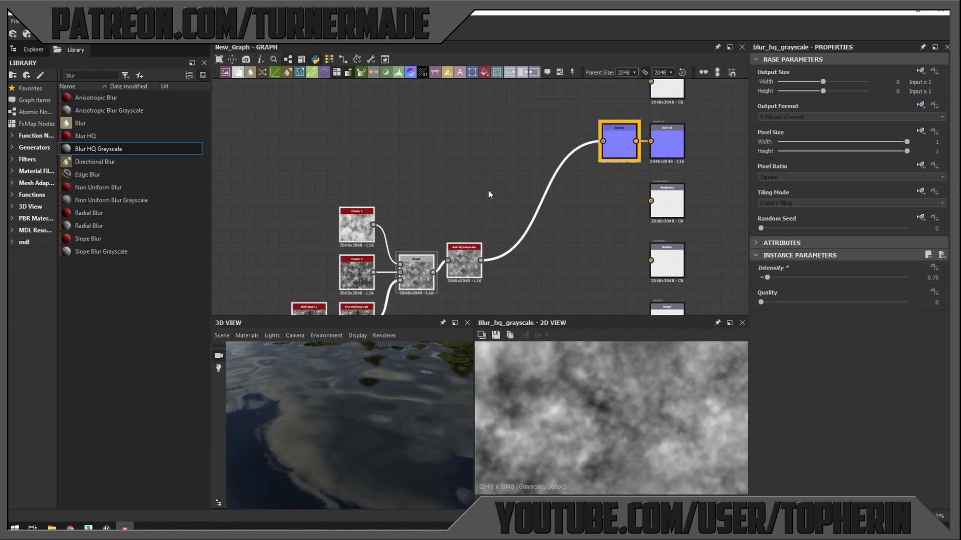
pyautogui.moveTo(488, 194); pyautogui.dragTo(404, 202, button='middle')
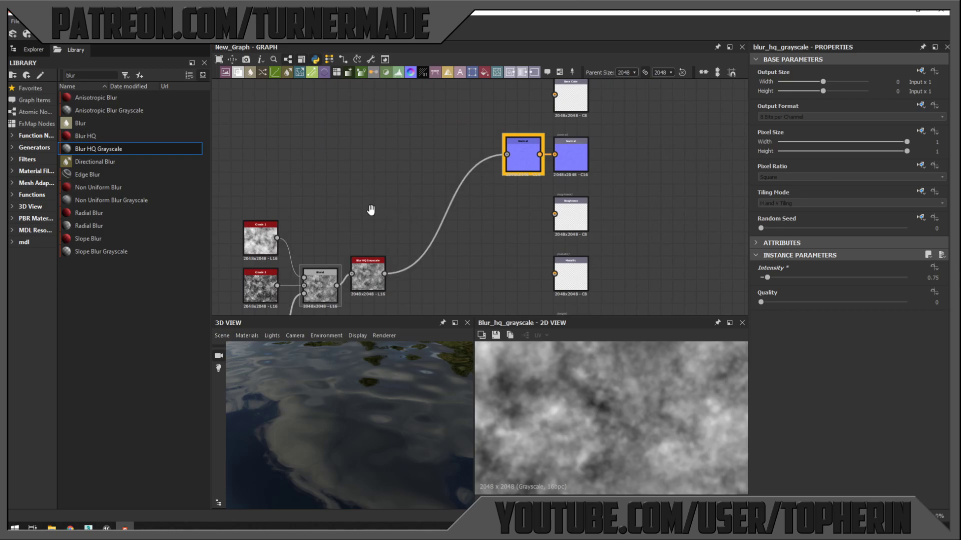
pyautogui.moveTo(370, 273); pyautogui.dragTo(371, 284, button='middle')
pyautogui.moveTo(370, 283); pyautogui.dragTo(472, 171)
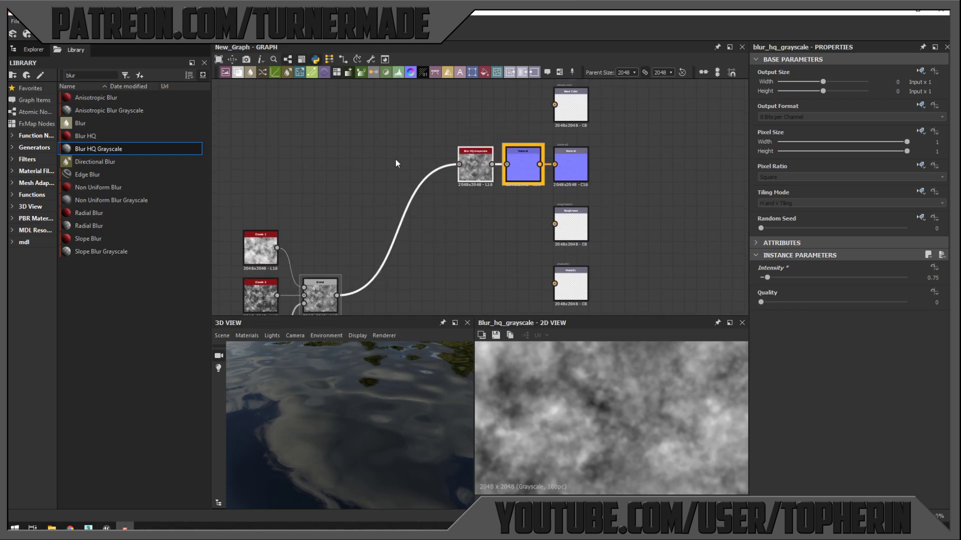
pyautogui.moveTo(395, 159); pyautogui.dragTo(433, 163, button='middle')
pyautogui.moveTo(358, 258); pyautogui.dragTo(383, 222, button='middle')
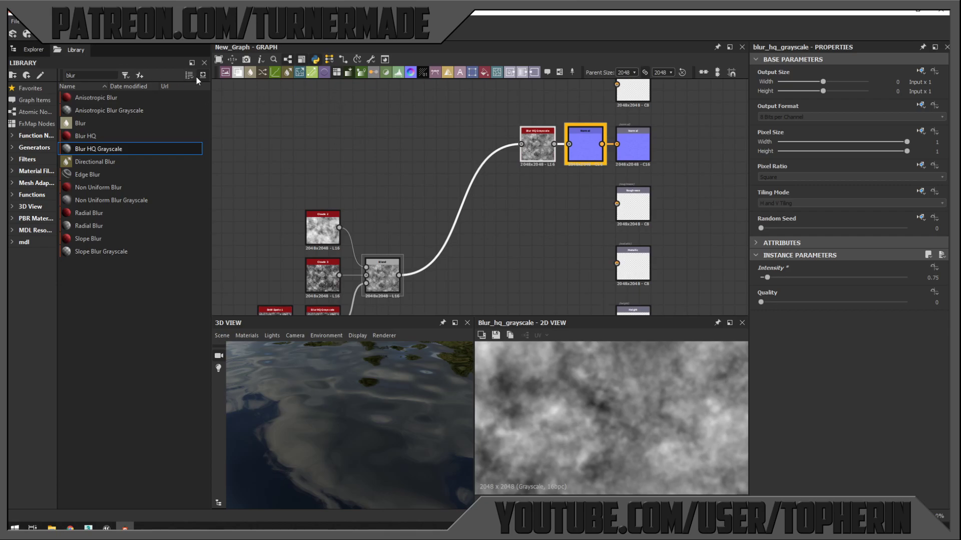
pyautogui.moveTo(352, 71); pyautogui.dragTo(392, 121)
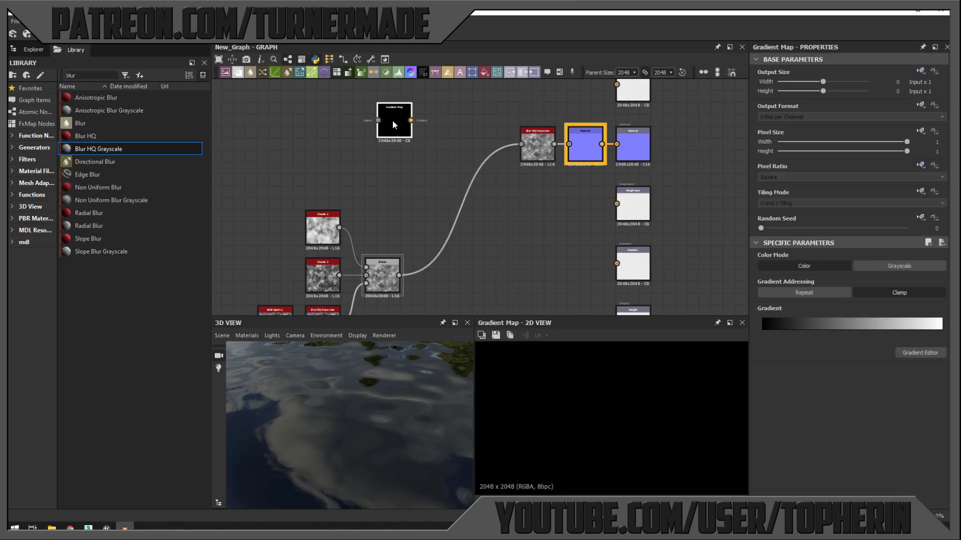
# - Connect the Blend output to the Gradient Map and open its Gradient Editor
pyautogui.moveTo(399, 275); pyautogui.dragTo(391, 134)
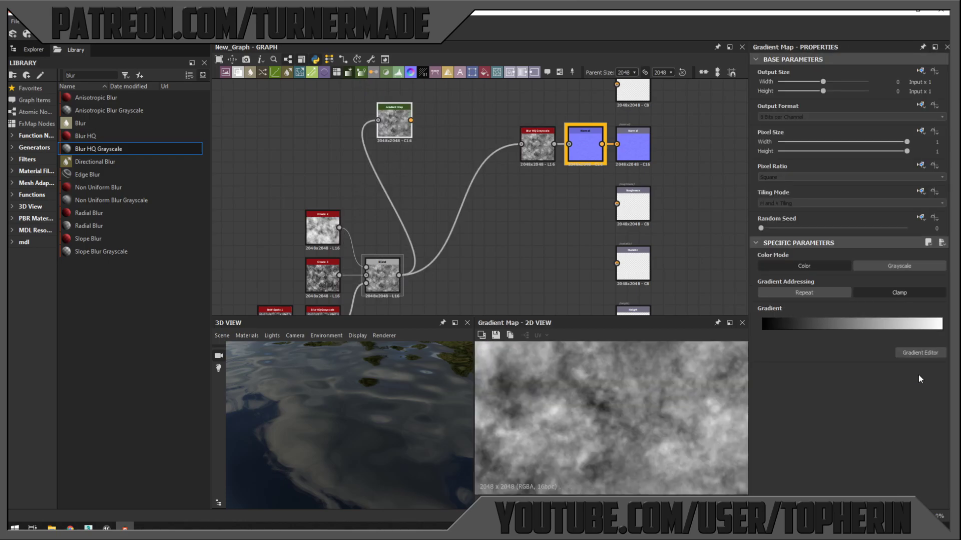
pyautogui.click(918, 353)
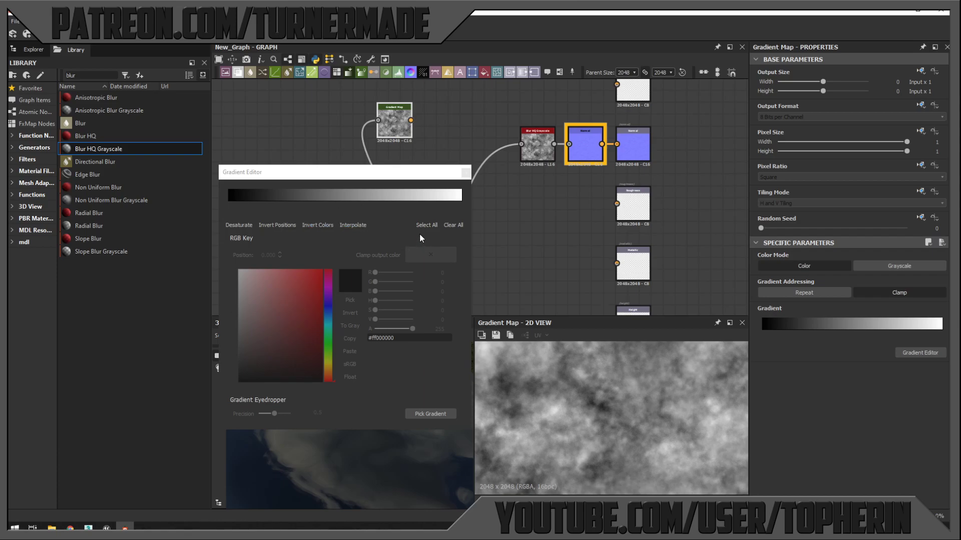
# - Start Pick Gradient in the Gradient Editor to sample colours from the screen
pyautogui.click(330, 366)
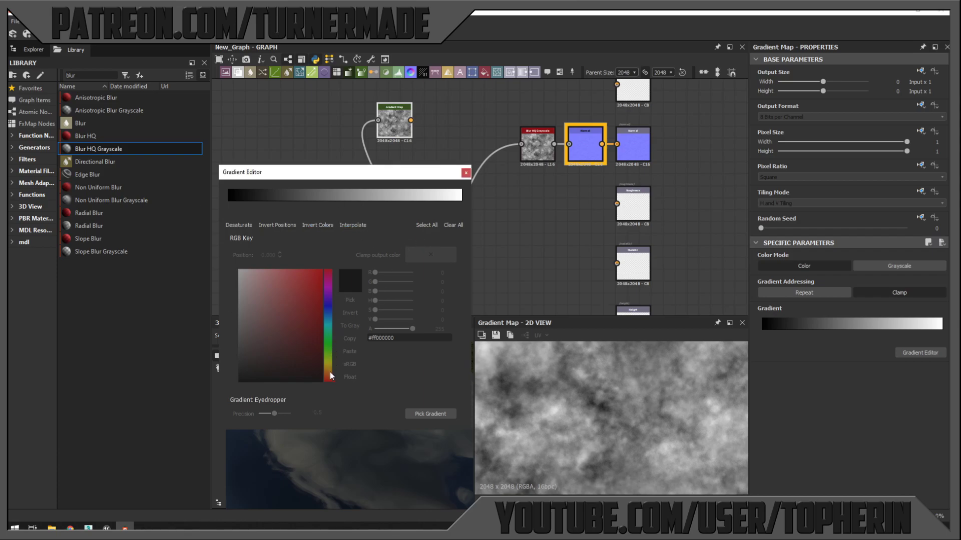
pyautogui.click(425, 413)
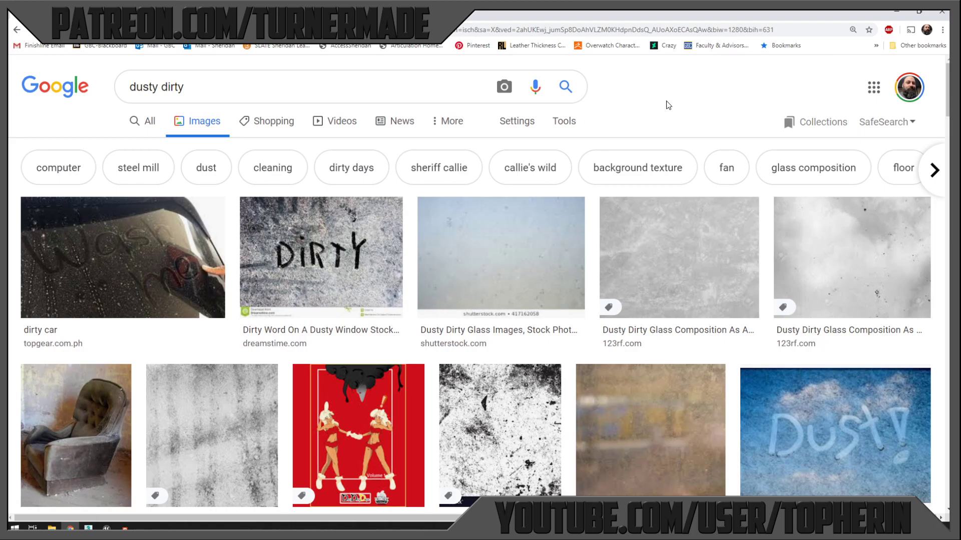
# - Browse the dusty image results, previewing the dusty floor, Dusty Boot and dry ground photos
pyautogui.scroll(-4, 428, 237)
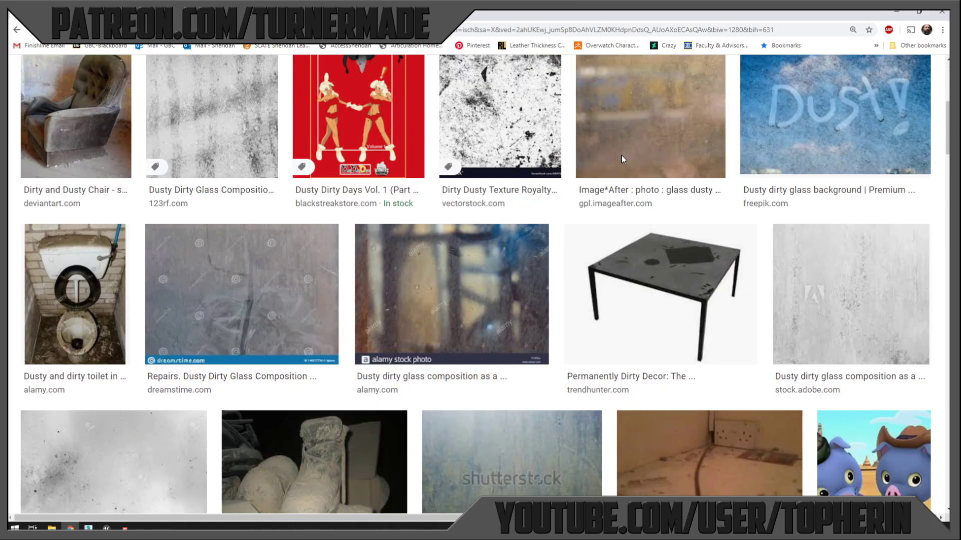
pyautogui.scroll(2, 427, 238)
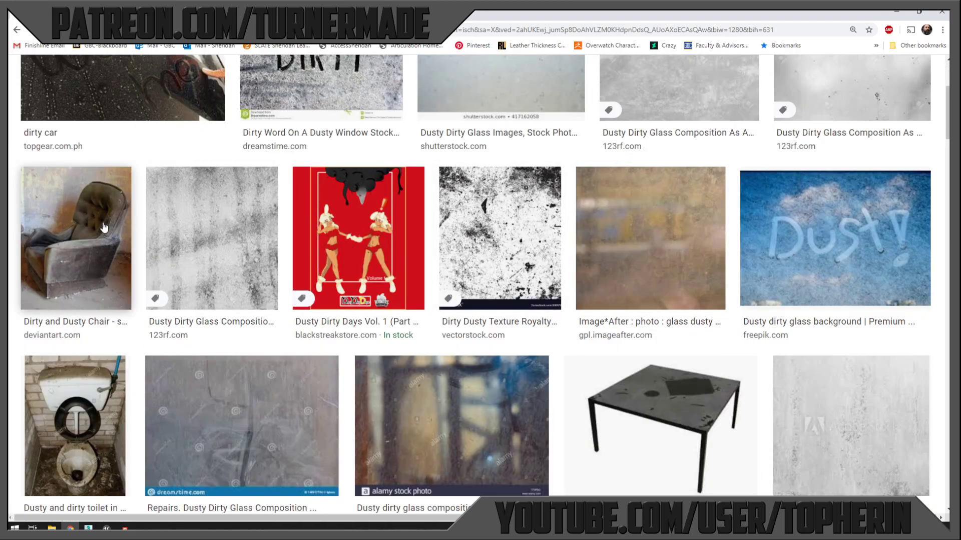
pyautogui.scroll(-5, 105, 225)
pyautogui.click(700, 239)
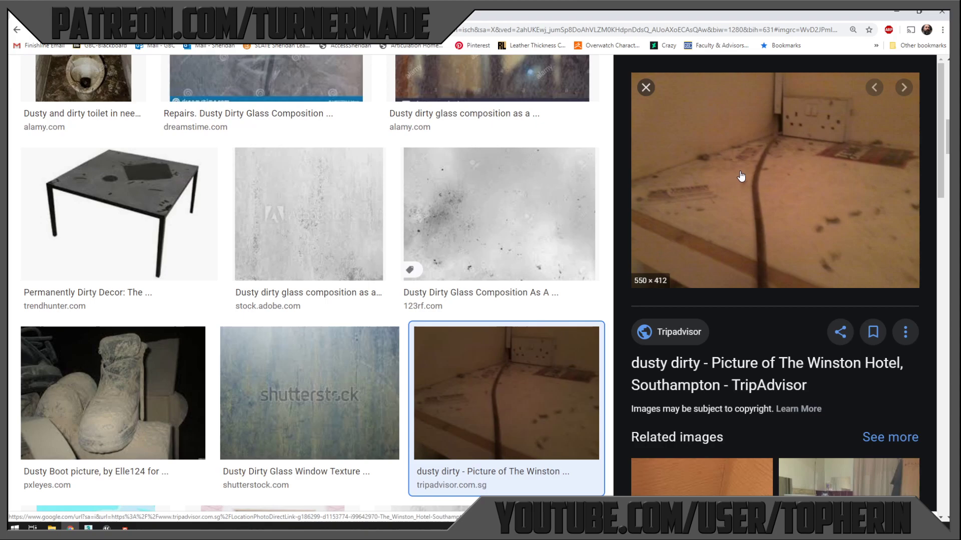
pyautogui.scroll(-3, 700, 248)
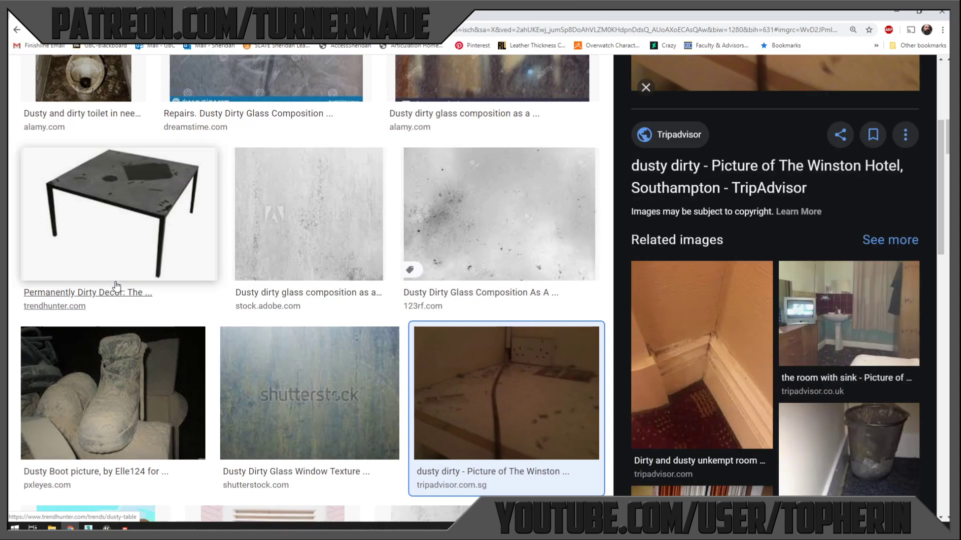
pyautogui.click(100, 397)
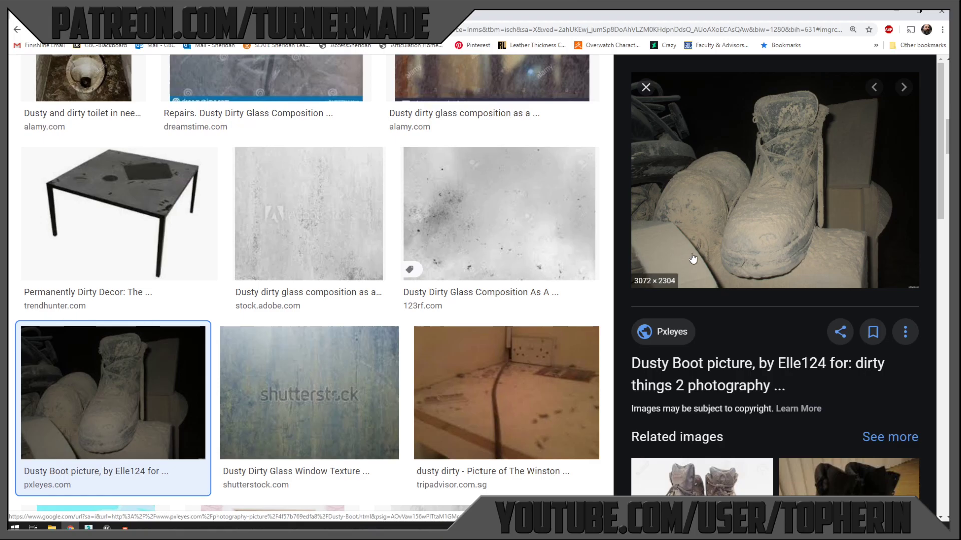
pyautogui.scroll(-1, 731, 225)
pyautogui.scroll(-4, 499, 270)
pyautogui.scroll(-5, 498, 270)
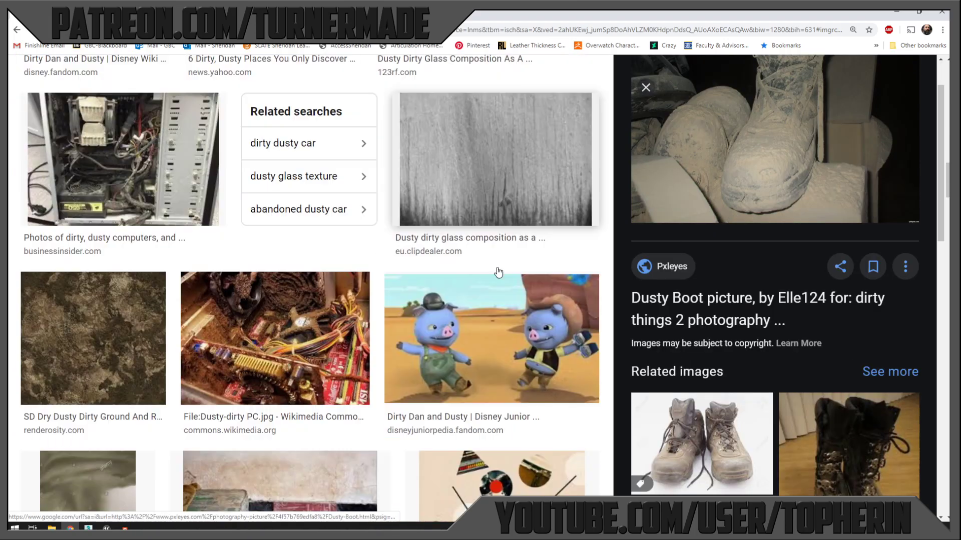
pyautogui.scroll(-4, 503, 274)
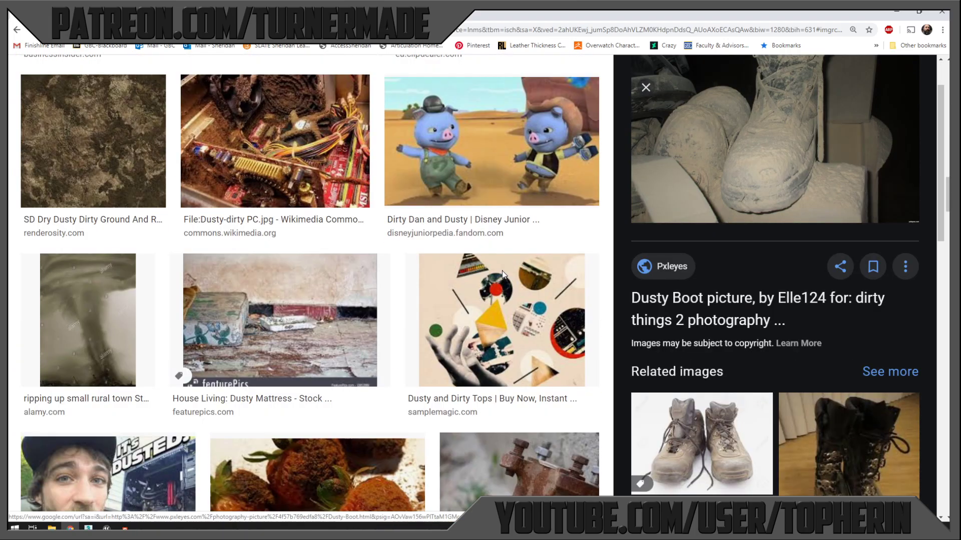
pyautogui.click(129, 133)
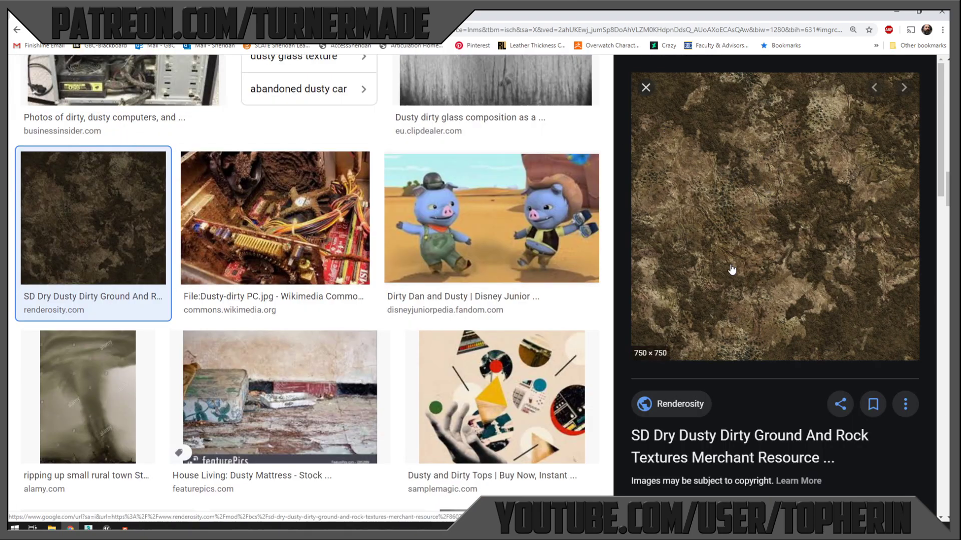
pyautogui.scroll(-10, 355, 245)
pyautogui.scroll(-3, 354, 247)
pyautogui.scroll(3, 354, 246)
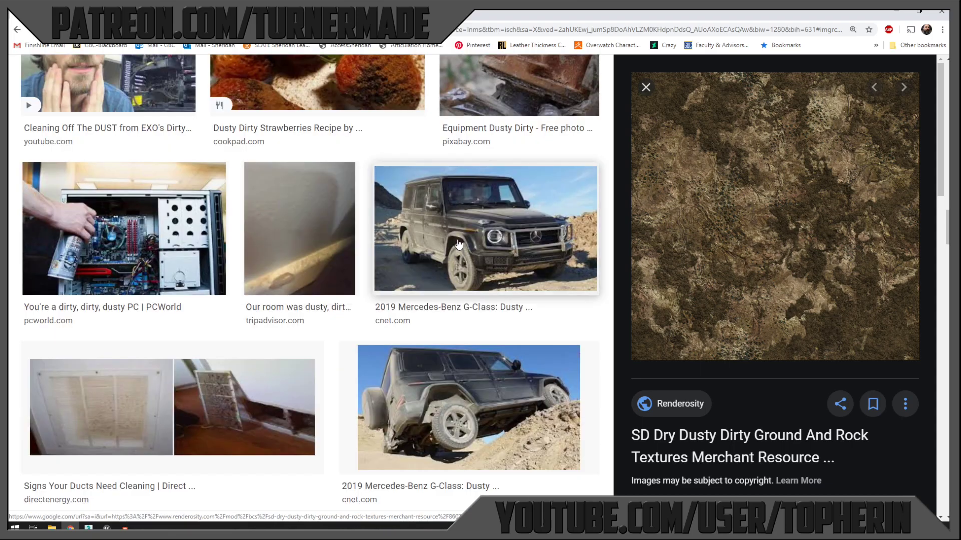
# - Settle on the dusty off-road Mercedes-Benz G-Class photo as the colour reference
pyautogui.click(458, 244)
pyautogui.scroll(-1, 476, 415)
pyautogui.click(424, 347)
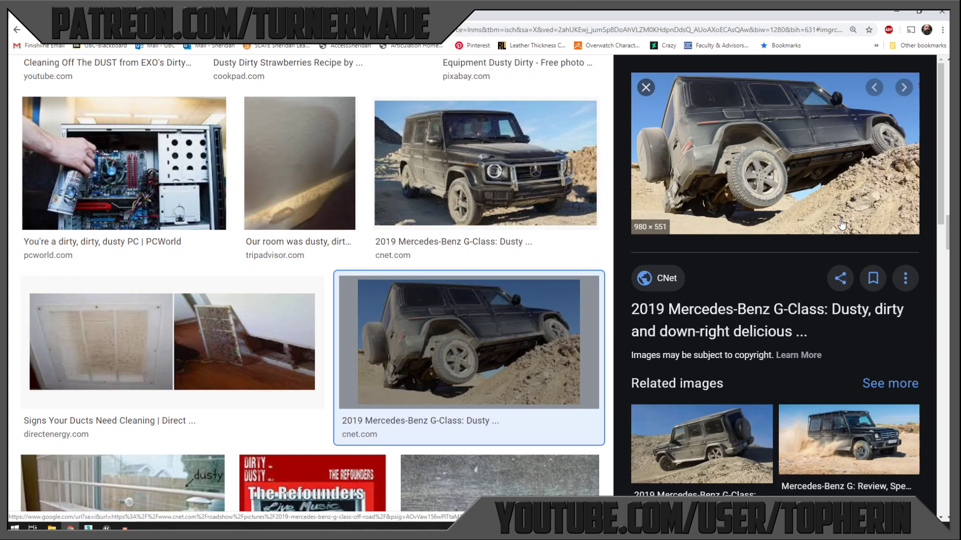
pyautogui.scroll(-5, 457, 297)
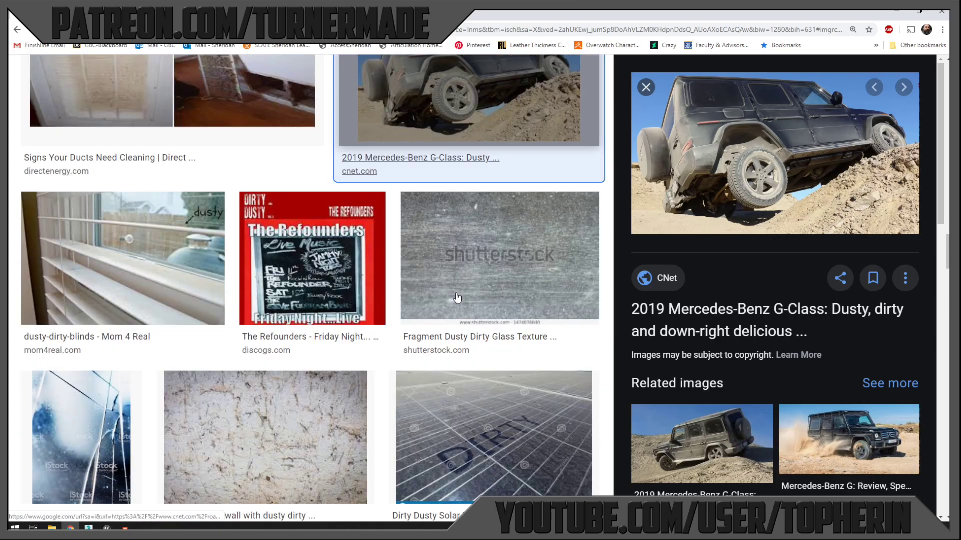
pyautogui.scroll(2, 457, 297)
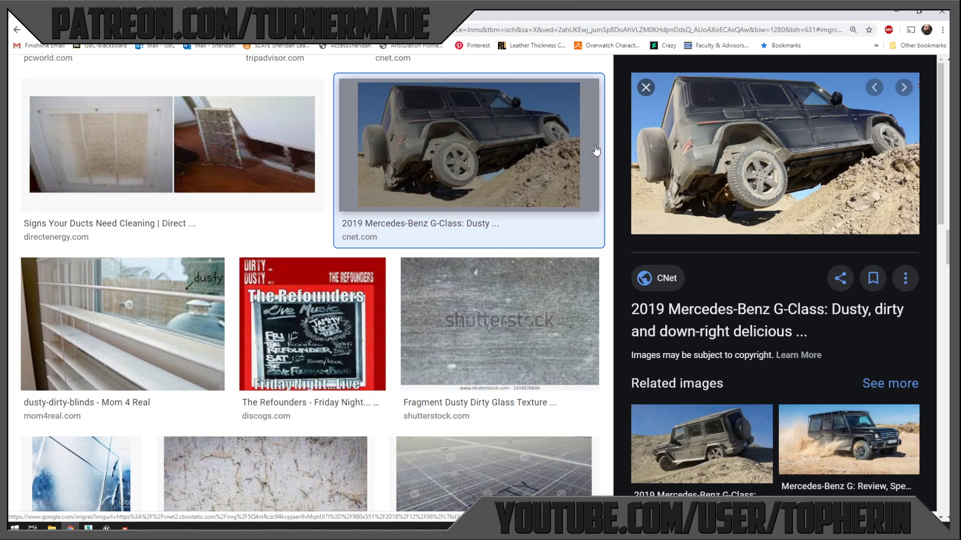
pyautogui.hotkey('alt', 'Tab')
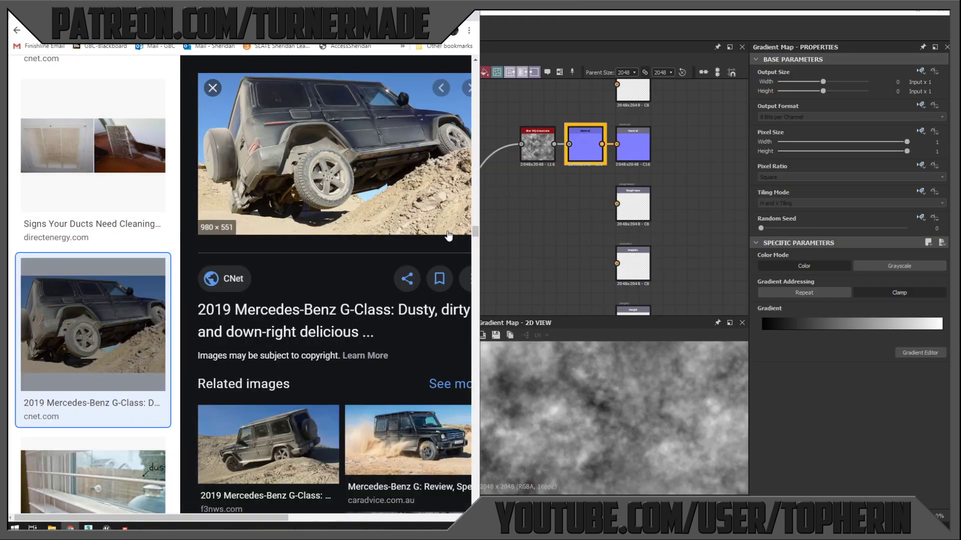
# - Reopen the Gradient Editor, move it aside, and snap Substance Designer to the right half
pyautogui.click(903, 352)
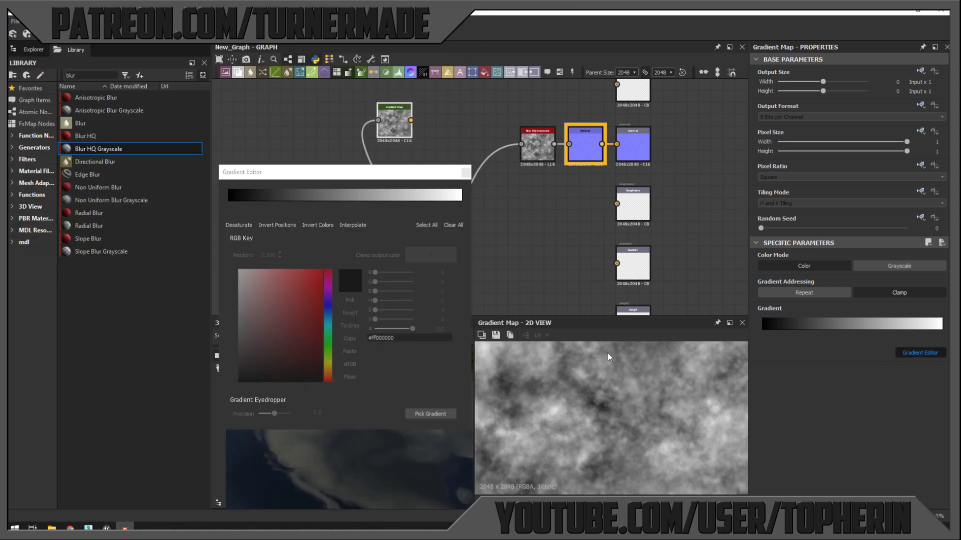
pyautogui.moveTo(289, 178); pyautogui.dragTo(560, 132)
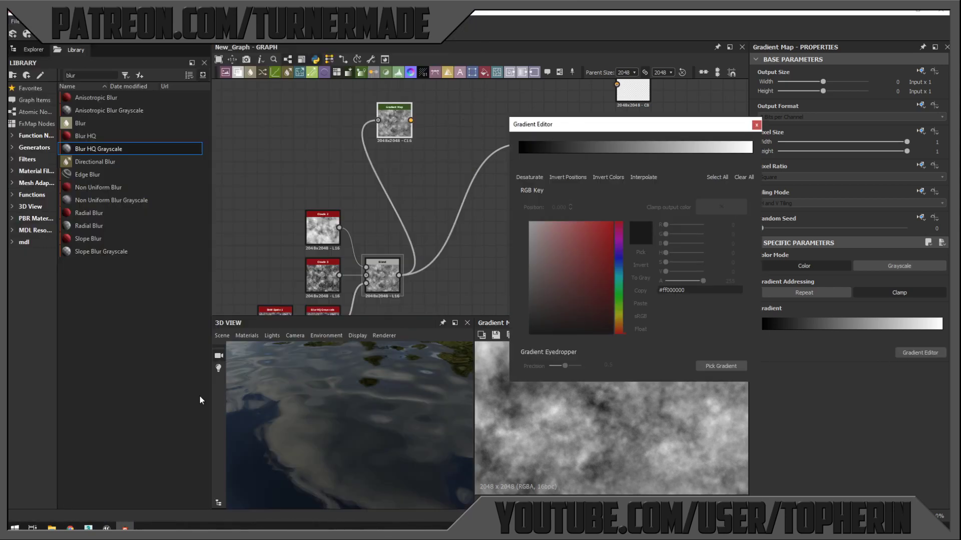
pyautogui.click(755, 124)
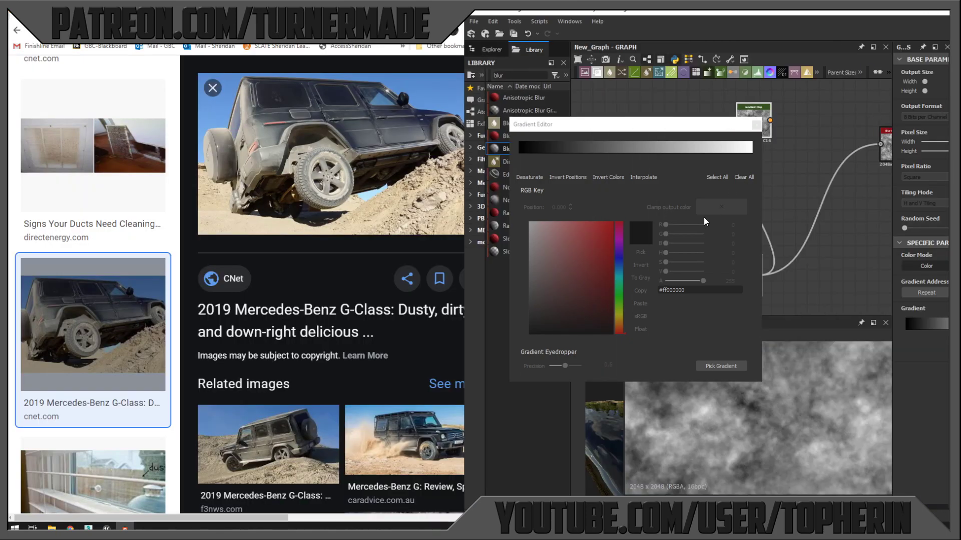
# - Pick a sandy dirt gradient from the dusty Mercedes photo into the Gradient Map
pyautogui.click(714, 368)
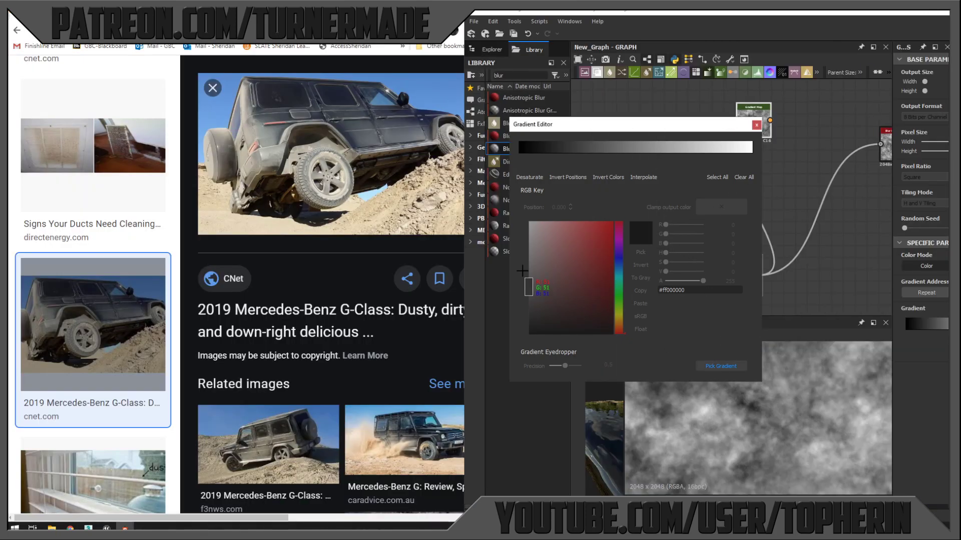
pyautogui.moveTo(388, 198); pyautogui.dragTo(424, 179)
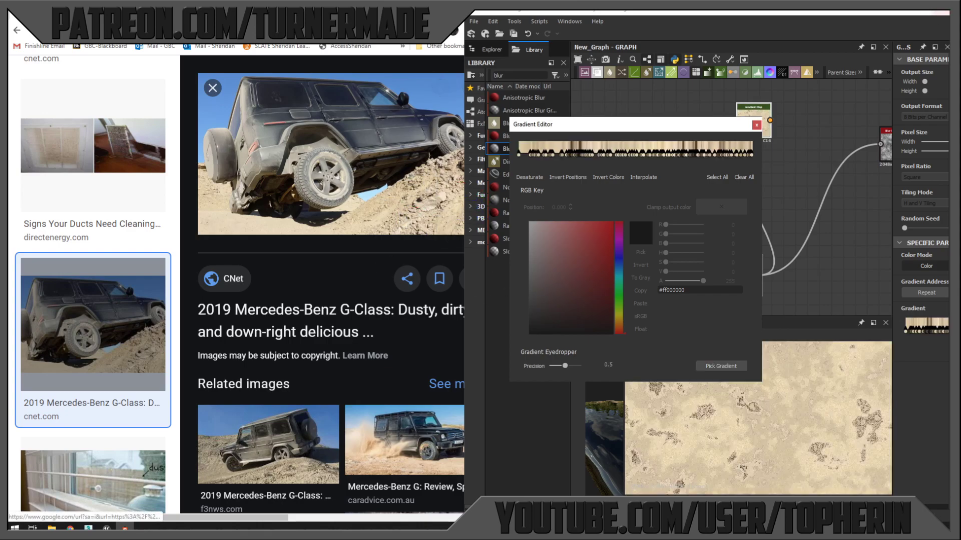
pyautogui.click(926, 12)
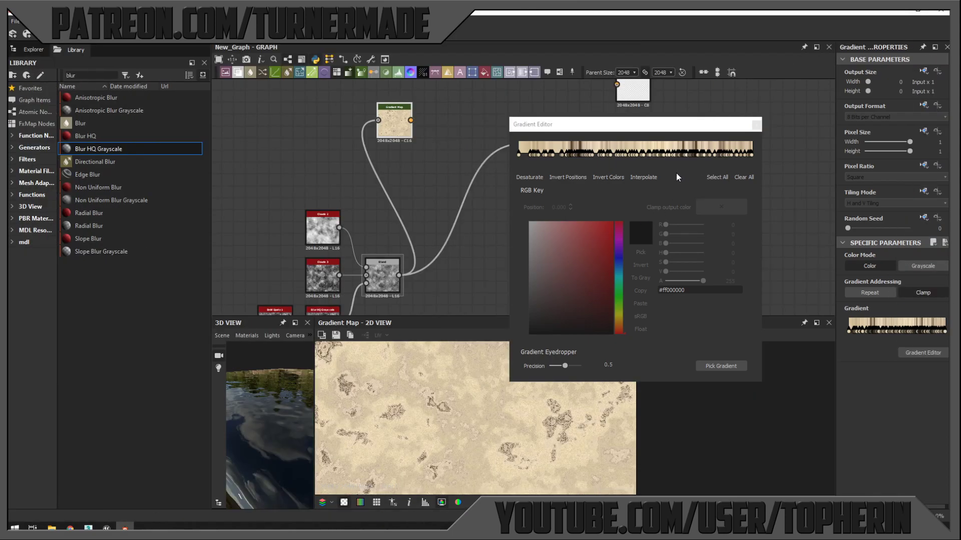
# - Preview the Gradient Map's speckled sandy texture up close, then close the gradient editor
pyautogui.click(644, 178)
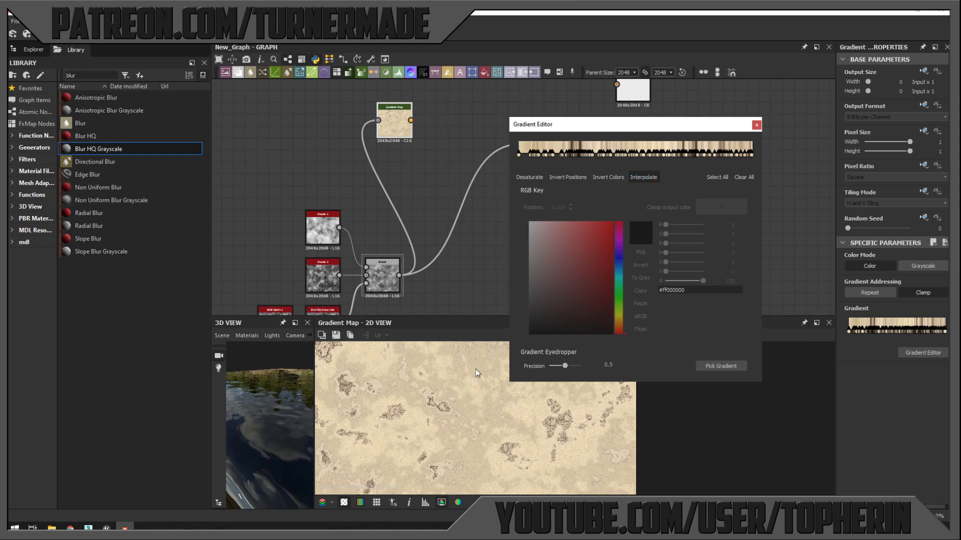
pyautogui.click(453, 406)
pyautogui.scroll(5, 444, 404)
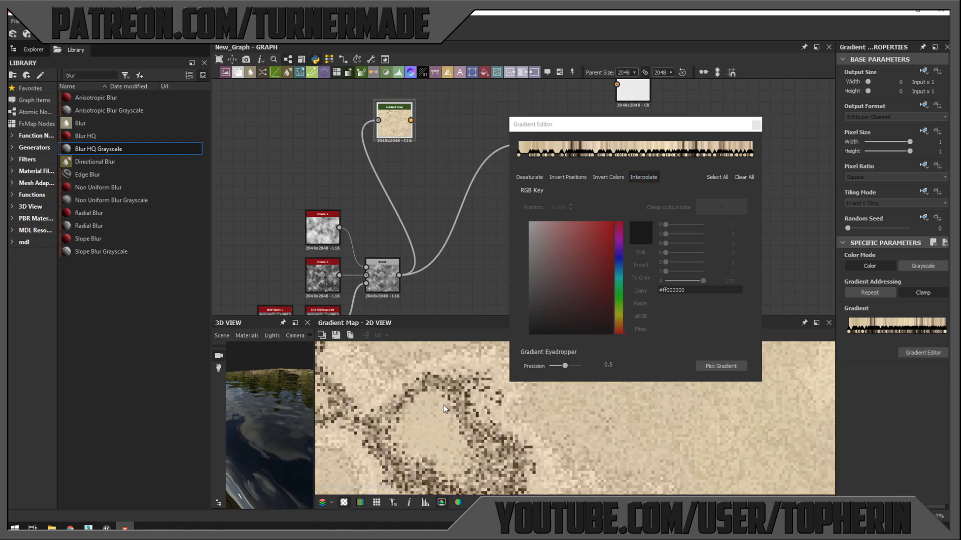
pyautogui.scroll(-2, 444, 405)
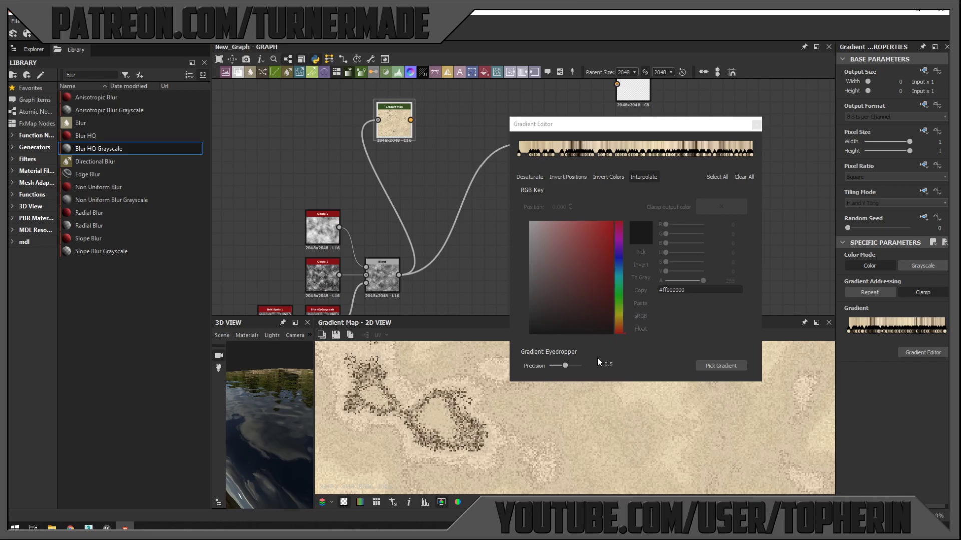
pyautogui.click(756, 125)
# - Rearrange the nodes and connect the Blend output to the Gradient Map input
pyautogui.moveTo(395, 122); pyautogui.dragTo(431, 111)
pyautogui.scroll(-4, 509, 386)
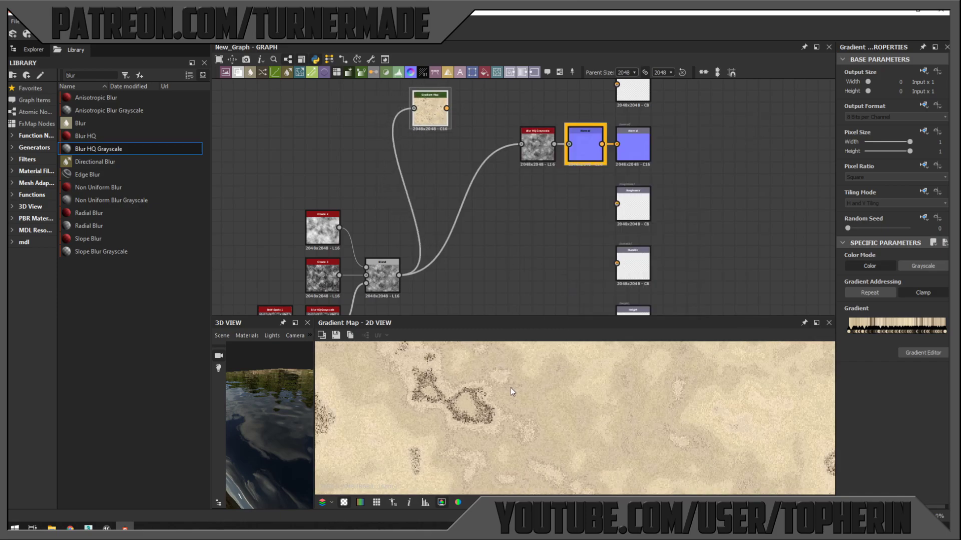
pyautogui.moveTo(509, 387); pyautogui.dragTo(546, 378, button='middle')
pyautogui.scroll(3, 505, 405)
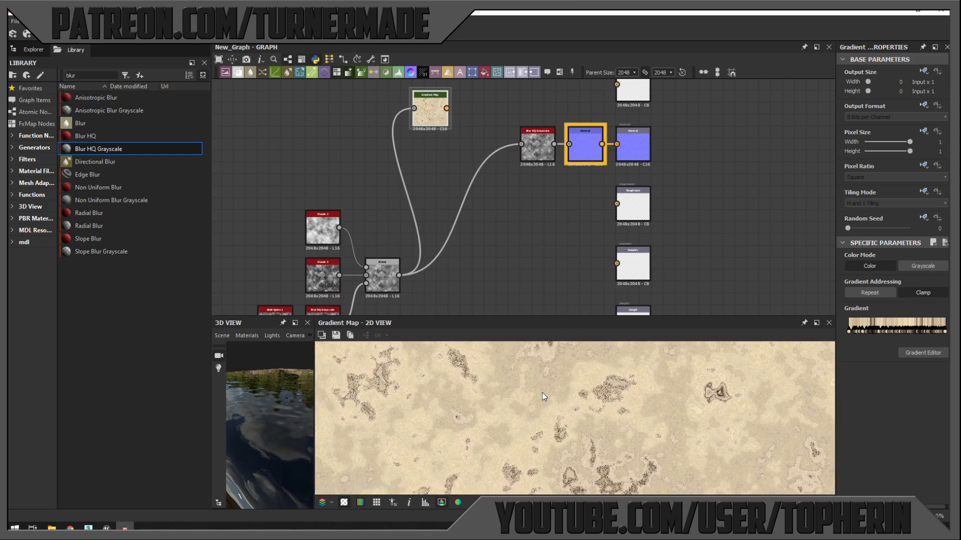
pyautogui.moveTo(538, 144); pyautogui.dragTo(414, 108)
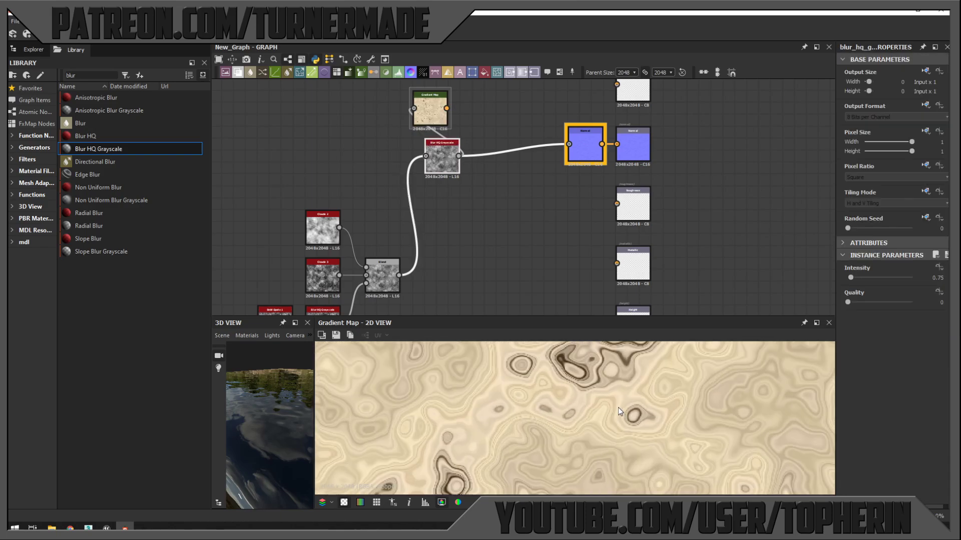
pyautogui.scroll(-3, 593, 398)
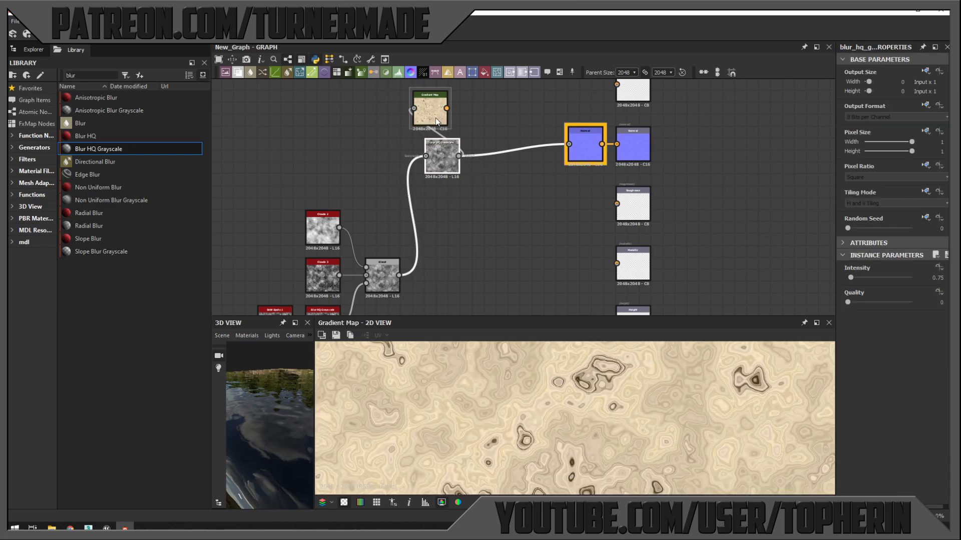
pyautogui.moveTo(419, 110); pyautogui.dragTo(431, 110)
pyautogui.moveTo(399, 274); pyautogui.dragTo(425, 108)
# - Place Blur HQ Grayscale beside Normal and add a Blur HQ node after Gradient Map
pyautogui.moveTo(430, 157); pyautogui.dragTo(513, 144)
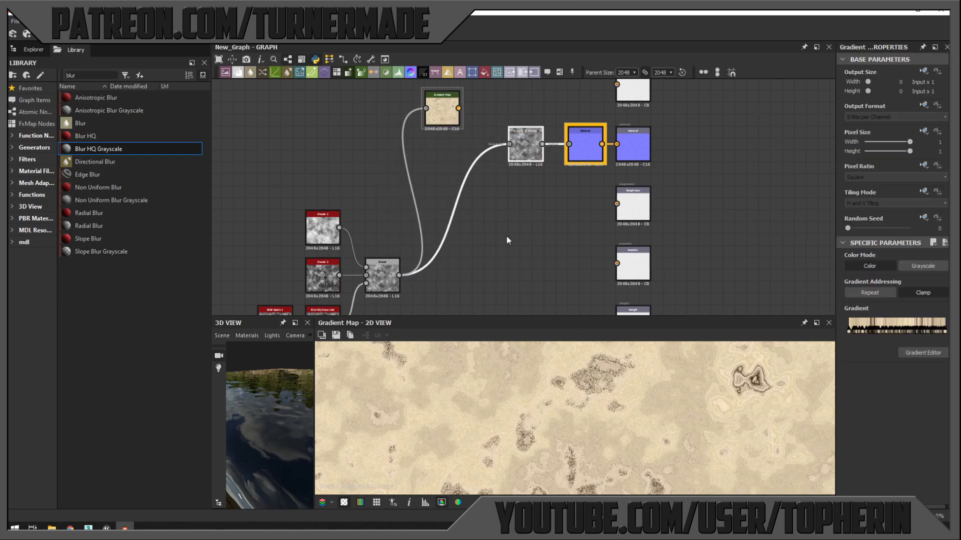
pyautogui.scroll(3, 581, 396)
pyautogui.moveTo(91, 135); pyautogui.dragTo(473, 108)
# - Set the Blur HQ node's Intensity to 2.93 and Quality to 1
pyautogui.scroll(-5, 563, 374)
pyautogui.scroll(4, 572, 375)
pyautogui.moveTo(878, 272); pyautogui.dragTo(920, 300)
pyautogui.scroll(2, 460, 375)
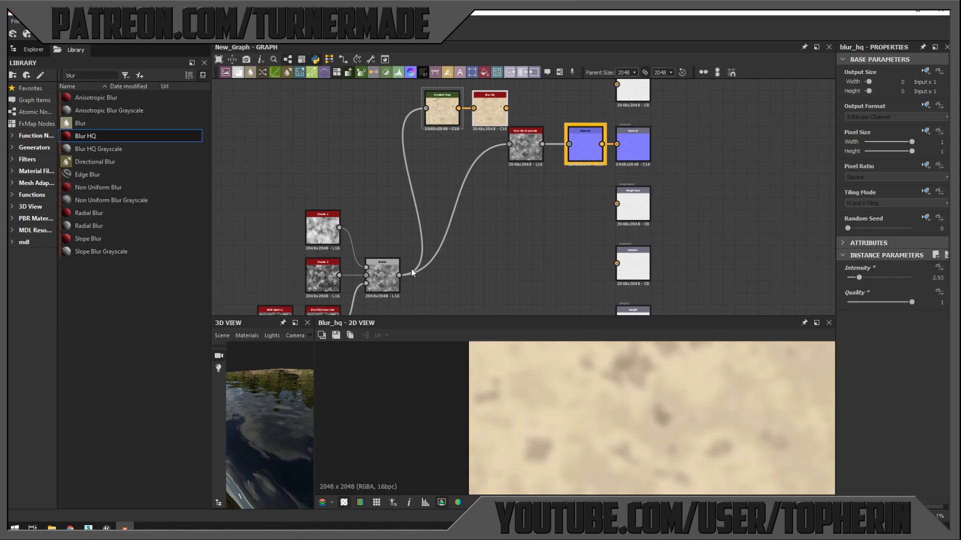
pyautogui.scroll(-2, 710, 416)
pyautogui.moveTo(751, 425); pyautogui.dragTo(637, 356, button='middle')
# - Wire the Blur HQ output into Base Color and widen the 3D cube preview
pyautogui.moveTo(534, 112); pyautogui.dragTo(524, 179, button='middle')
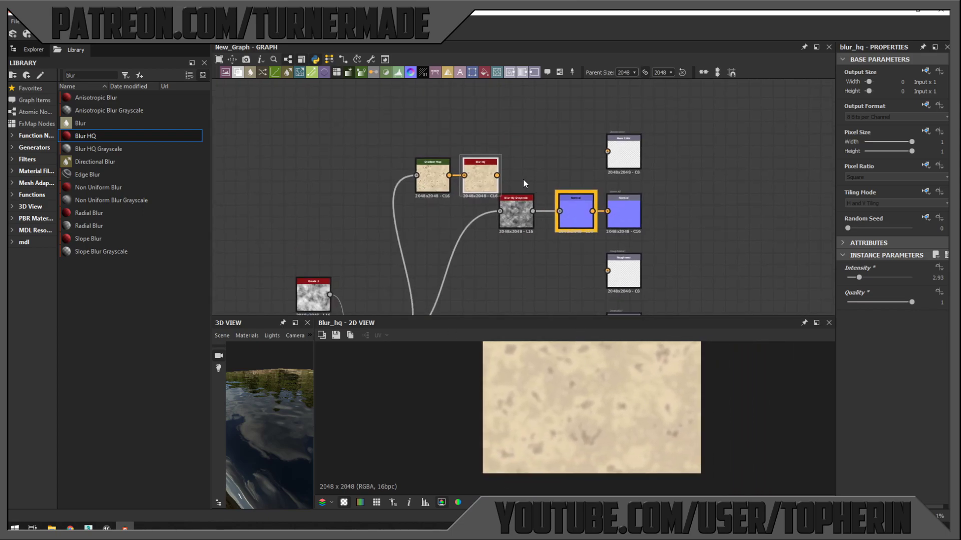
pyautogui.moveTo(497, 176); pyautogui.dragTo(607, 151)
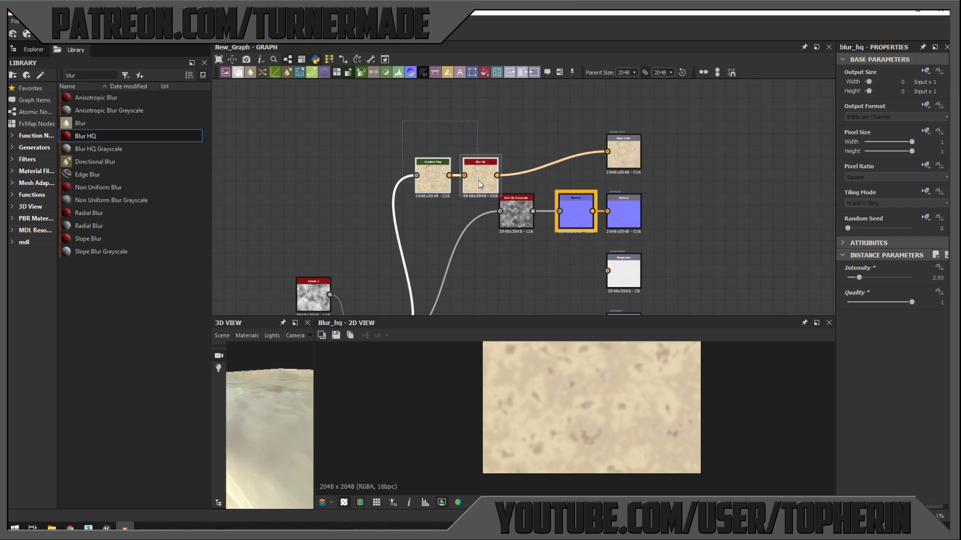
pyautogui.moveTo(477, 182); pyautogui.dragTo(530, 143)
pyautogui.moveTo(314, 384); pyautogui.dragTo(459, 386)
# - Add a white Uniform Color node and connect it to the Roughness output
pyautogui.moveTo(664, 203); pyautogui.dragTo(637, 170, button='middle')
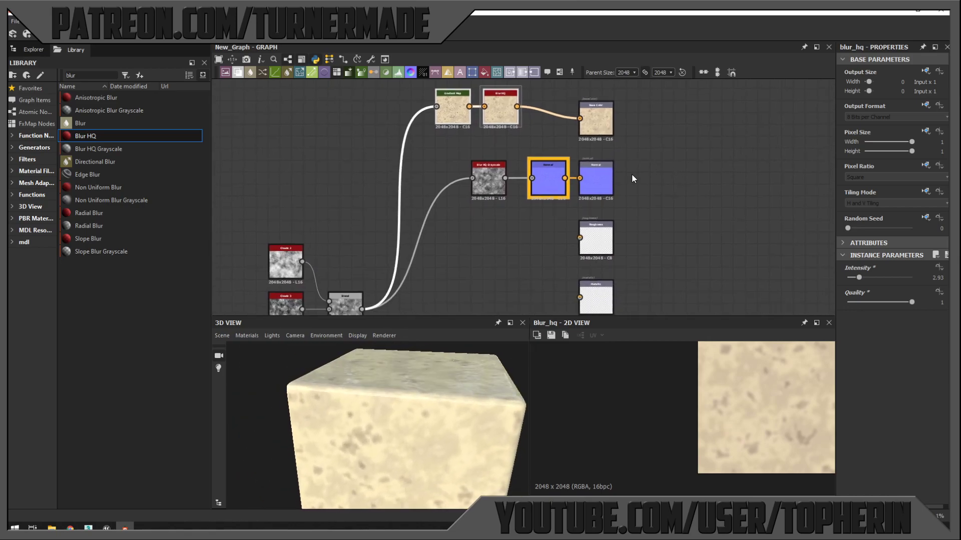
pyautogui.scroll(5, 620, 235)
pyautogui.moveTo(378, 214); pyautogui.dragTo(498, 206, button='middle')
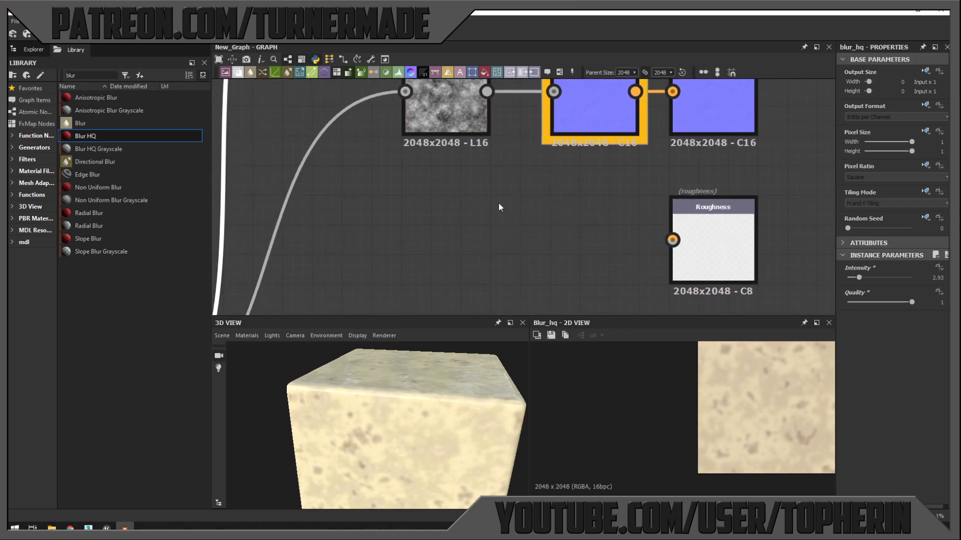
pyautogui.scroll(-3, 495, 204)
pyautogui.rightClick(584, 224)
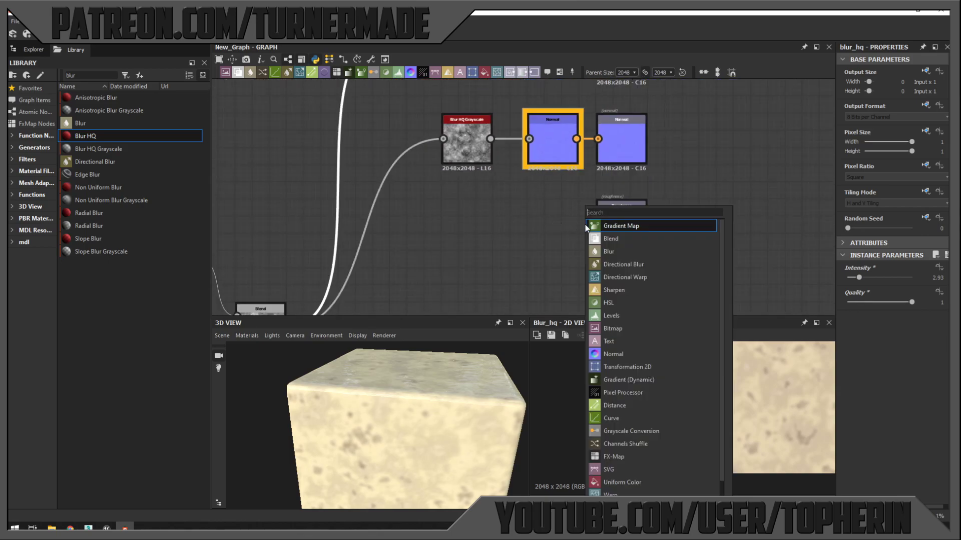
pyautogui.press('Escape')
pyautogui.moveTo(581, 225)
pyautogui.mouseDown()
pyautogui.moveTo(521, 226)
pyautogui.moveTo(597, 224)
pyautogui.mouseUp()
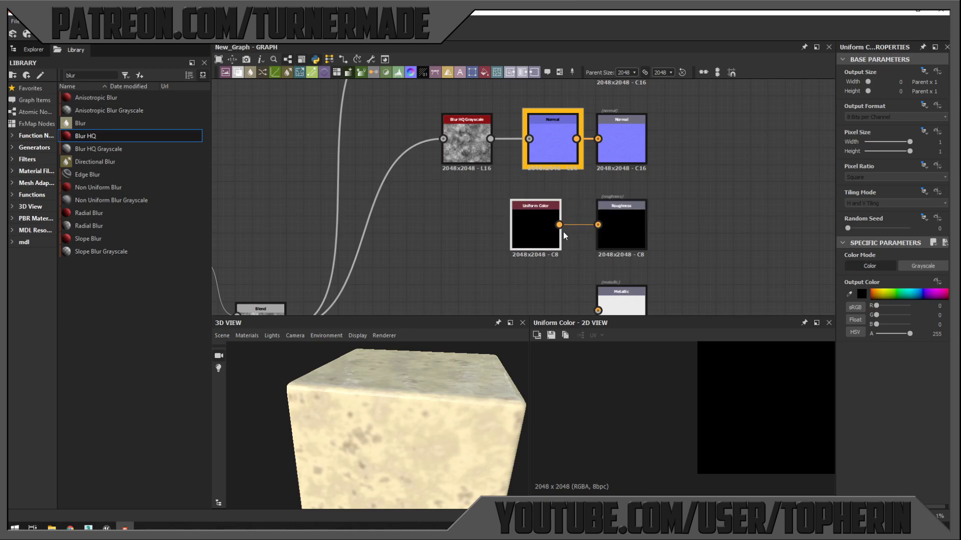
pyautogui.click(861, 293)
pyautogui.moveTo(503, 297); pyautogui.dragTo(461, 275)
pyautogui.click(671, 262)
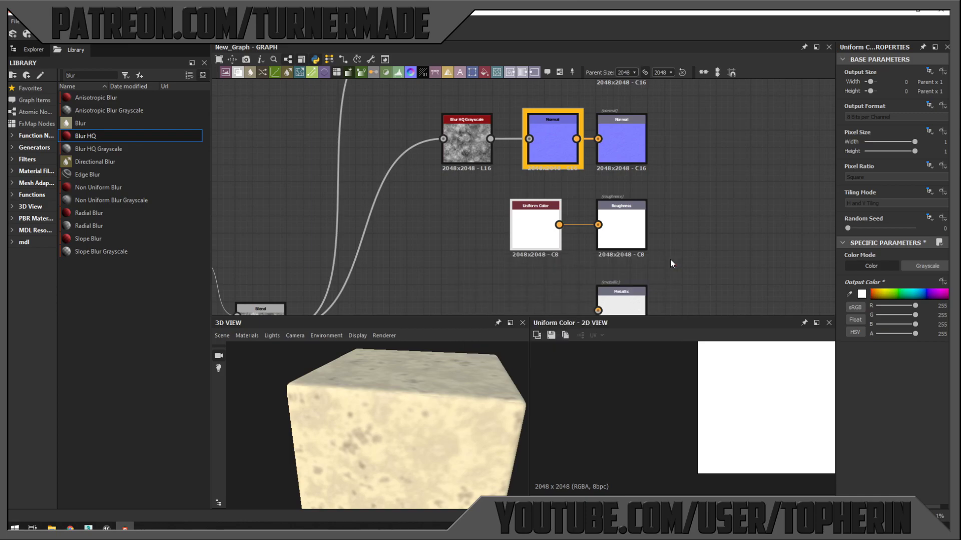
# - Connect a black Uniform Color node to the Metallic output and frame the network
pyautogui.moveTo(490, 370); pyautogui.dragTo(462, 400)
pyautogui.moveTo(658, 237); pyautogui.dragTo(655, 164, button='middle')
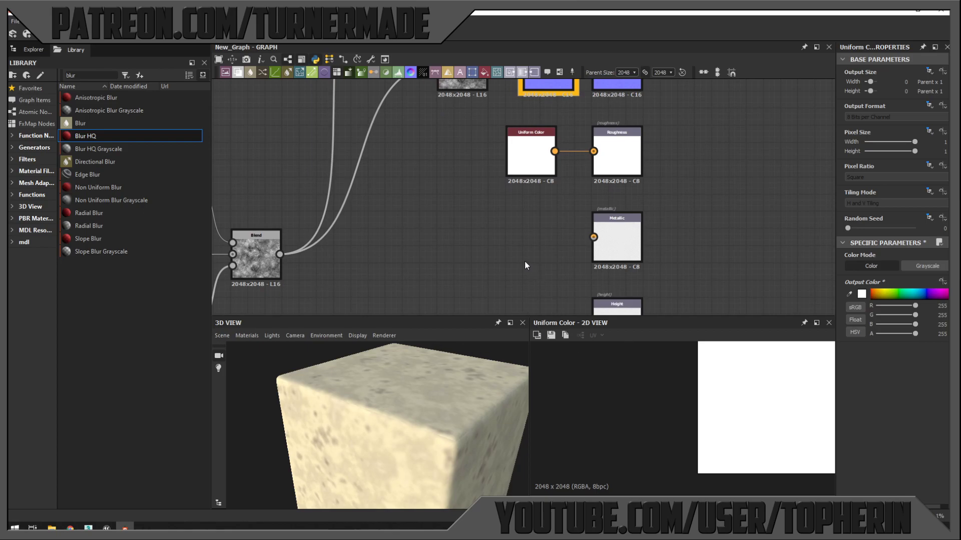
pyautogui.press('space')
pyautogui.press('Escape')
pyautogui.moveTo(555, 237); pyautogui.dragTo(593, 237)
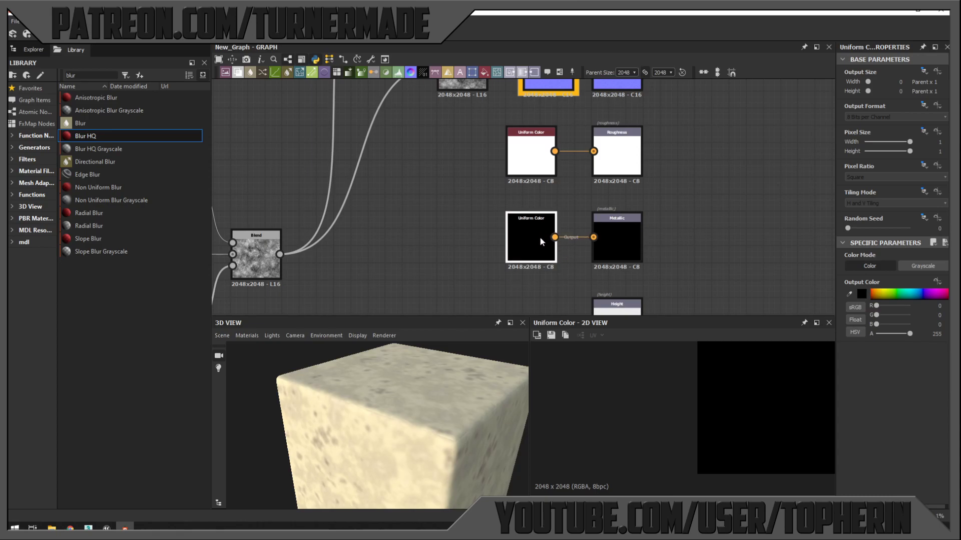
pyautogui.moveTo(403, 218); pyautogui.dragTo(400, 164, button='middle')
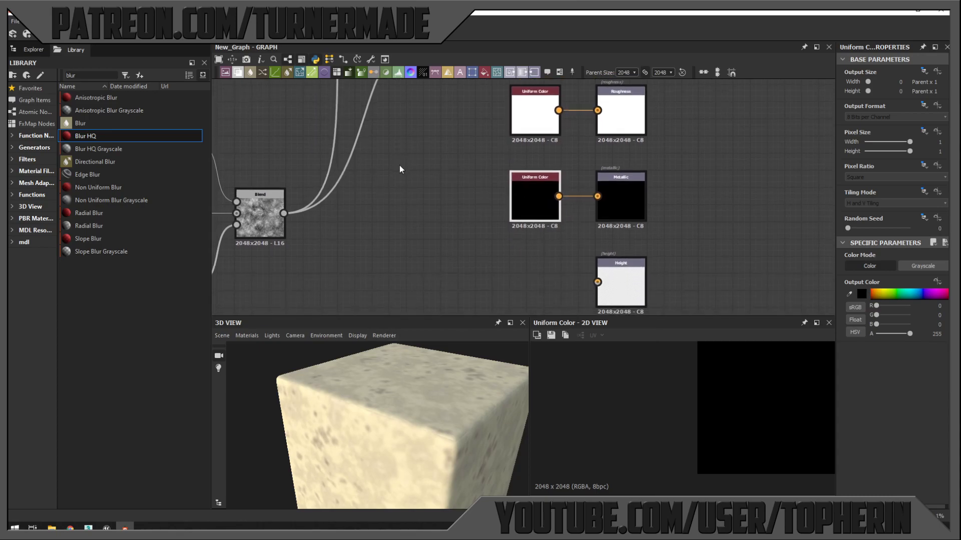
pyautogui.moveTo(533, 260); pyautogui.dragTo(548, 202, button='middle')
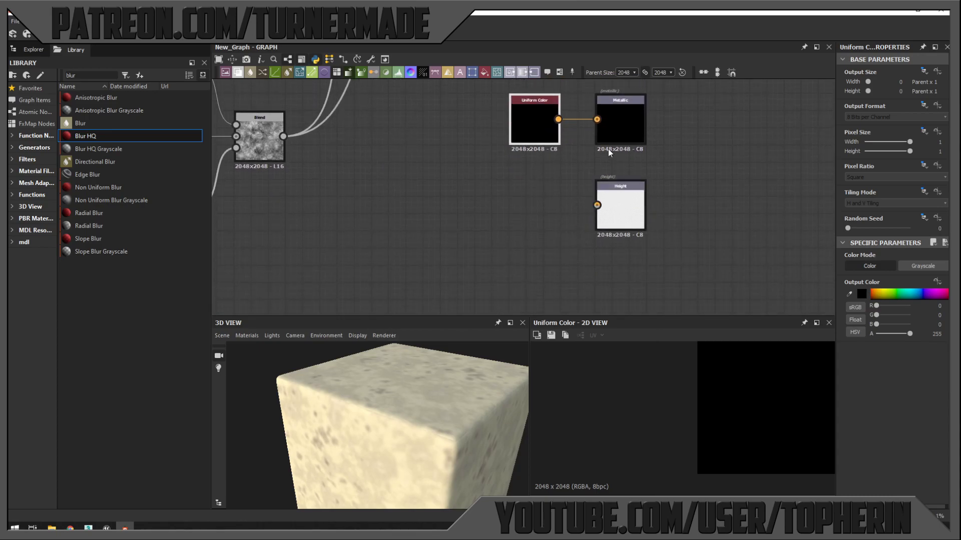
pyautogui.press('f')
pyautogui.moveTo(408, 223); pyautogui.dragTo(541, 244, button='middle')
# - Open the Export outputs as bitmaps settings for New_Graph
pyautogui.press('f')
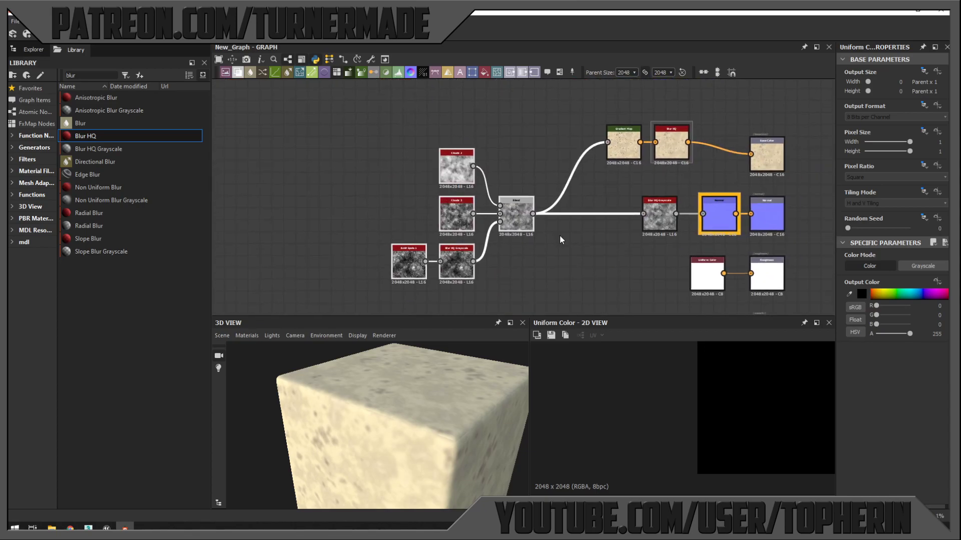
pyautogui.moveTo(625, 186); pyautogui.dragTo(522, 181, button='middle')
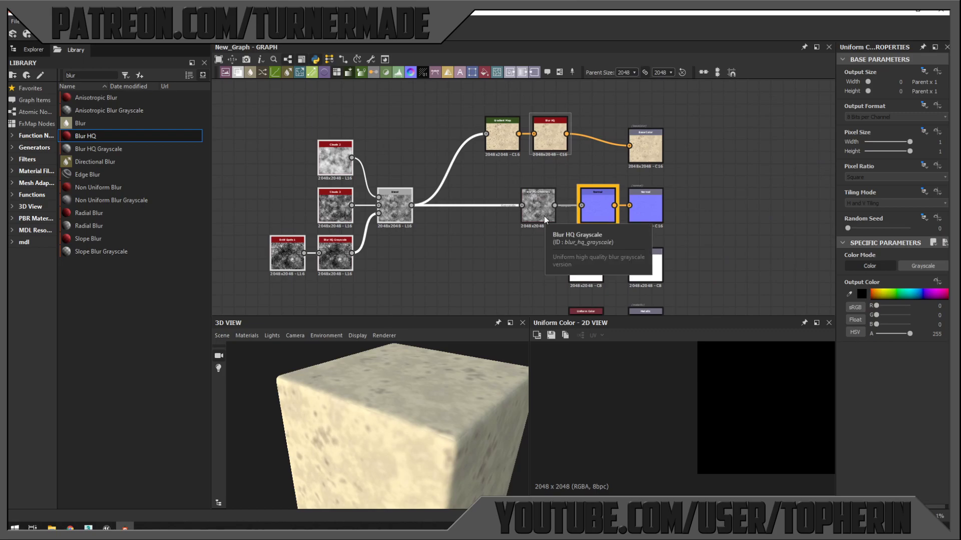
pyautogui.click(33, 49)
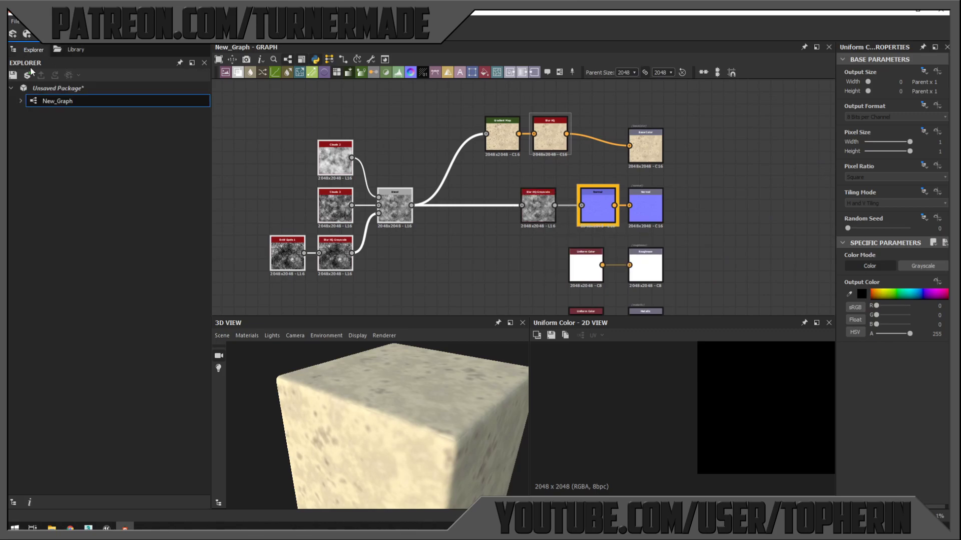
pyautogui.rightClick(62, 103)
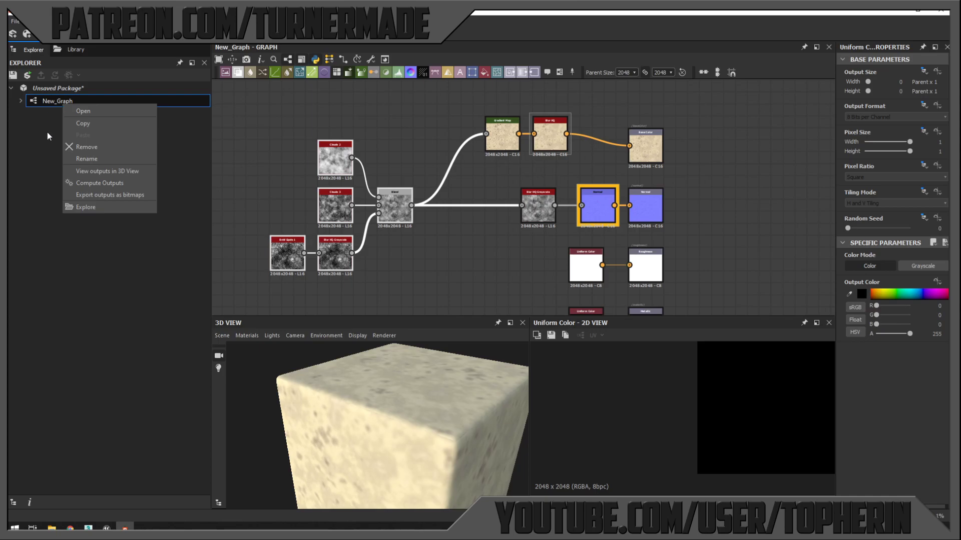
pyautogui.click(107, 194)
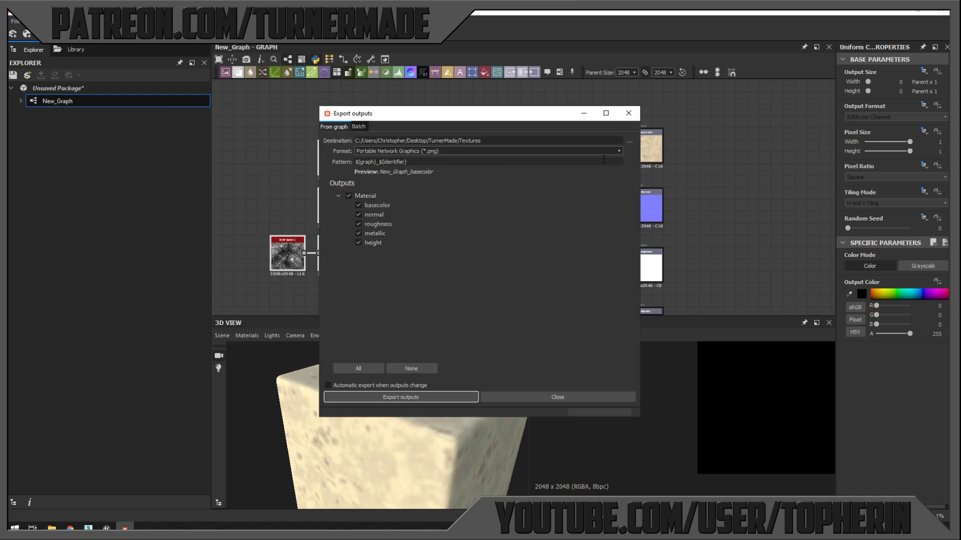
# - Create a new Dirt folder inside Textures and set it as the export destination
pyautogui.click(630, 140)
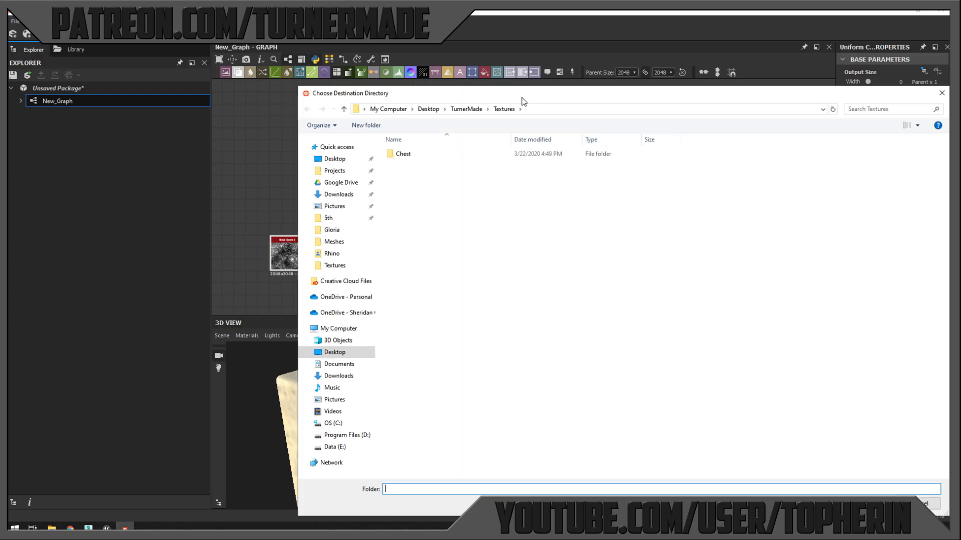
pyautogui.click(306, 123)
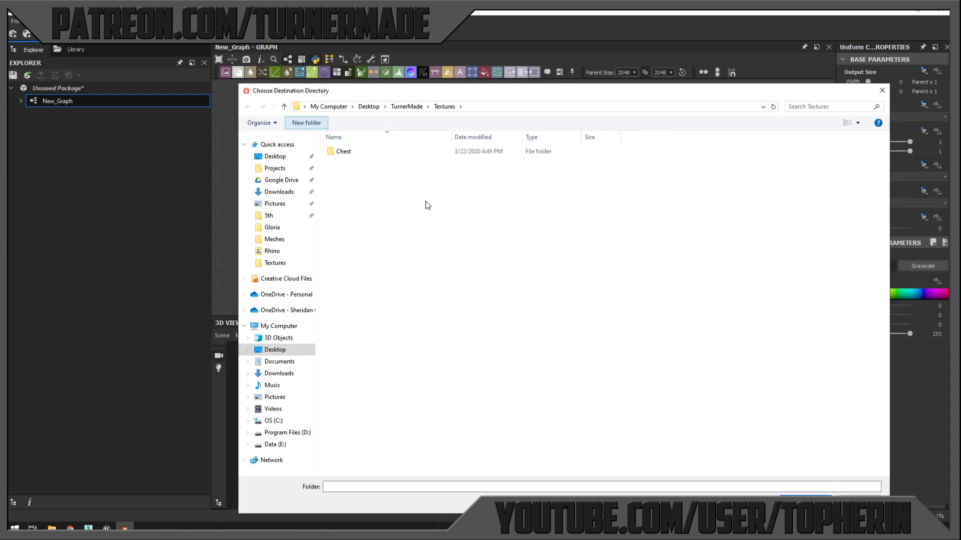
pyautogui.write('Dirt')
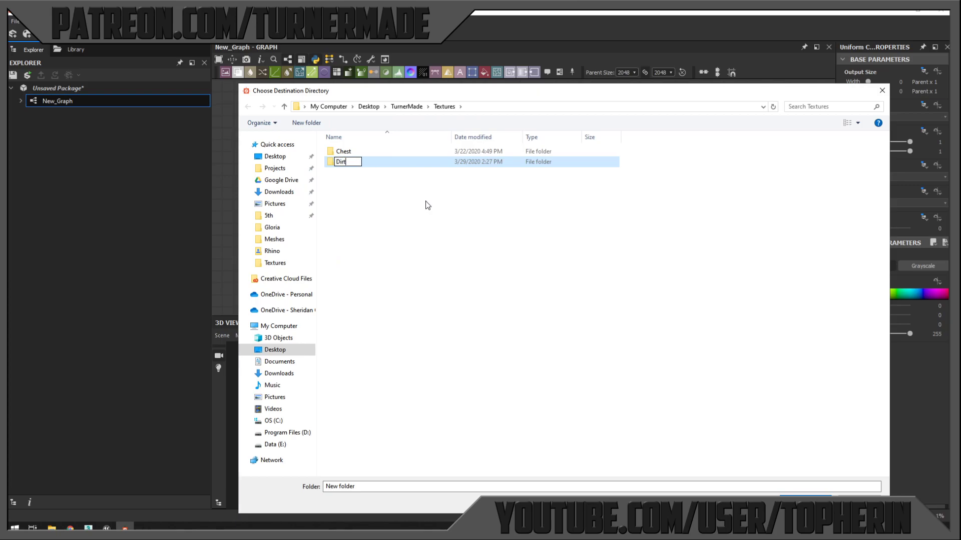
pyautogui.press('Return')
pyautogui.press('Return')
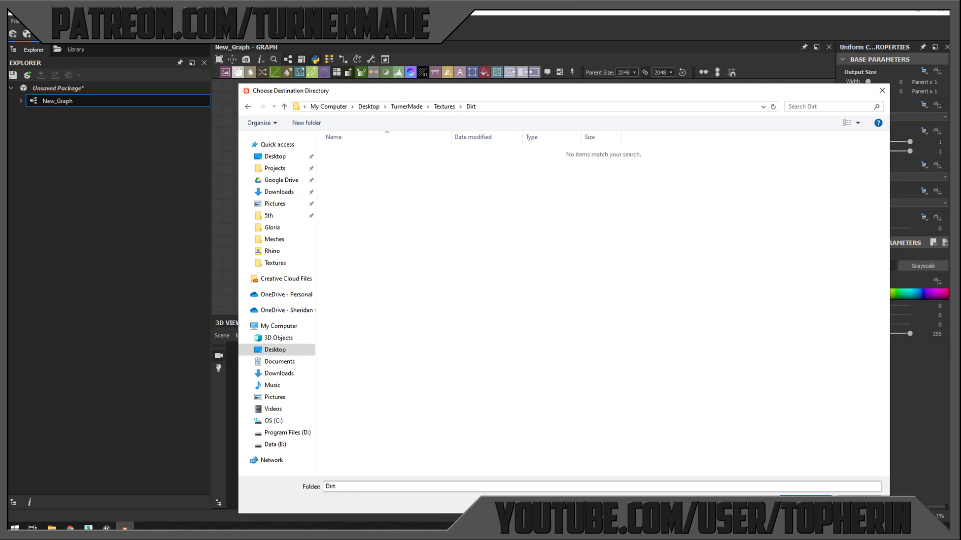
pyautogui.press('Return')
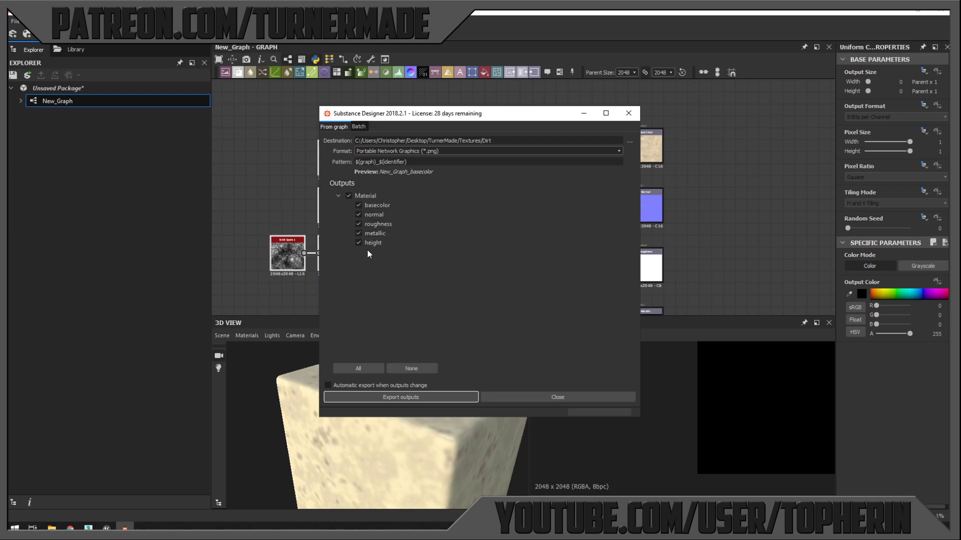
# - Untick roughness, metallic and height so only basecolor and normal export
pyautogui.click(359, 225)
pyautogui.click(362, 231)
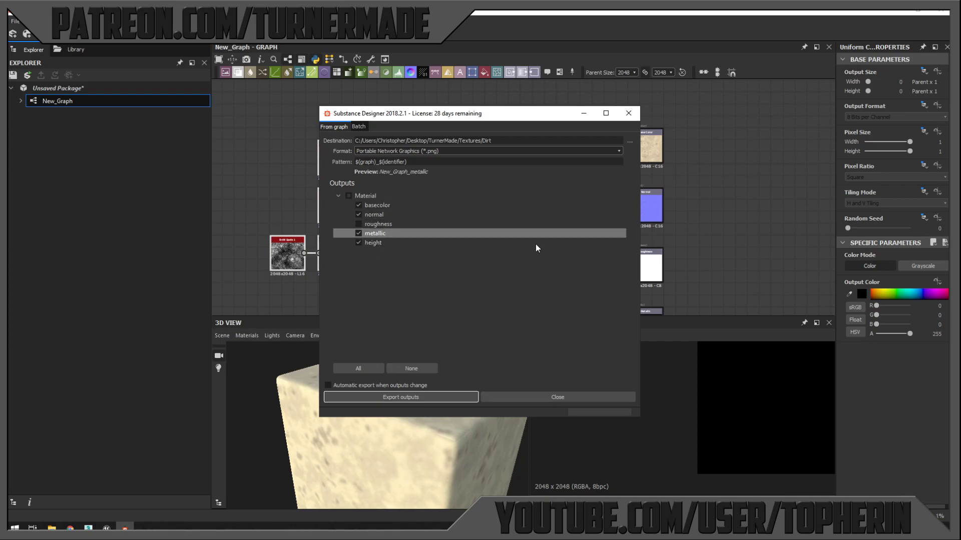
pyautogui.moveTo(484, 114); pyautogui.dragTo(355, 98)
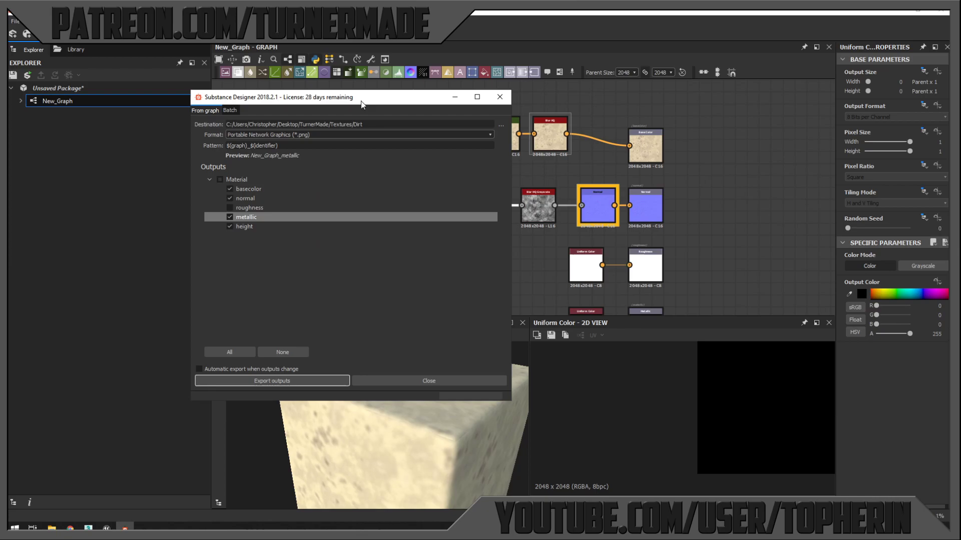
pyautogui.click(230, 226)
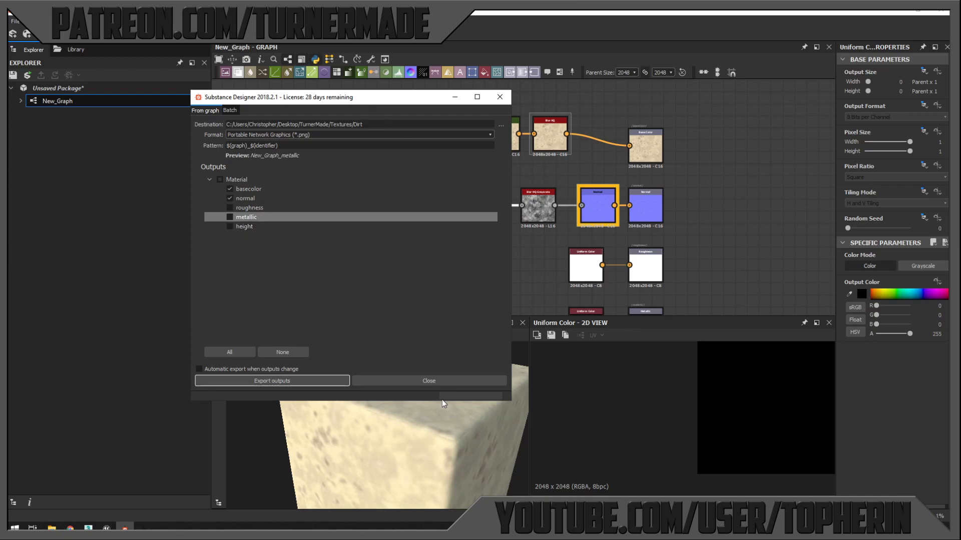